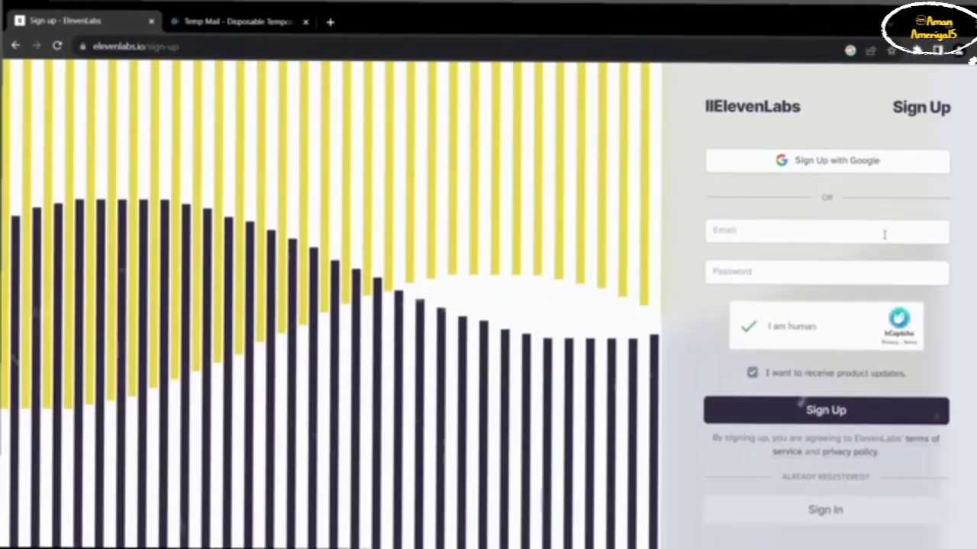
Paste the temporary email address into the ElevenLabs sign-up email field.
left_click(885, 234)
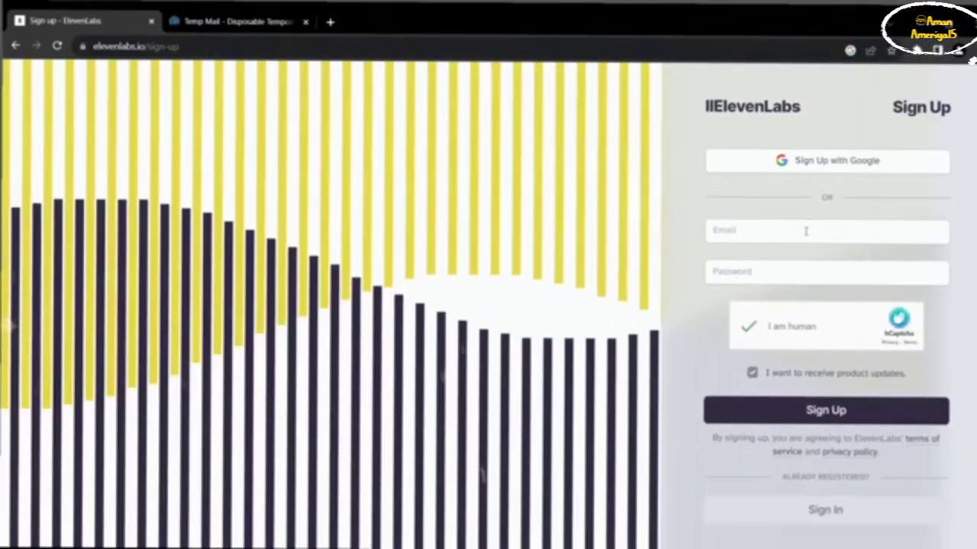
key("ctrl+v")
key("Tab")
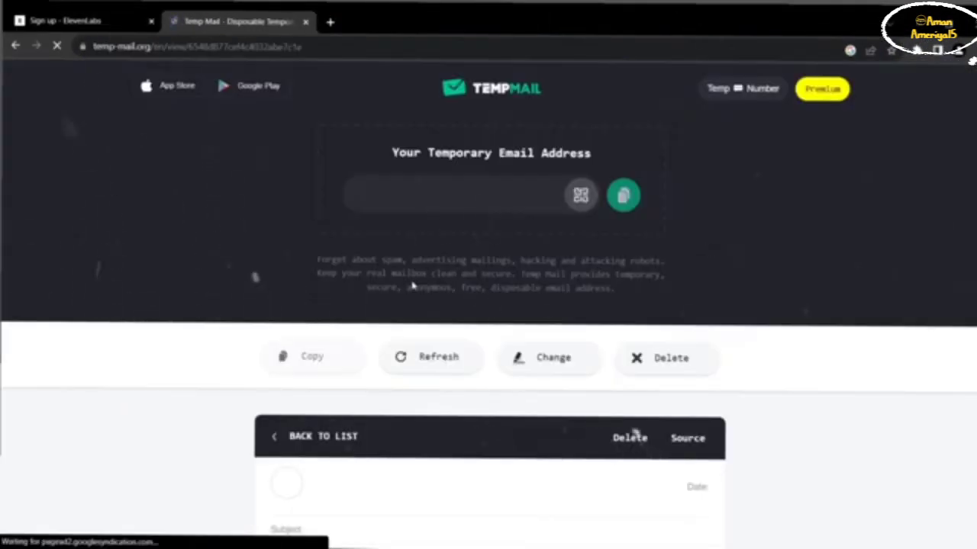
Confirm the ElevenLabs account with the Verify Email link in the Temp Mail message.
scroll(412, 278, "down", 6)
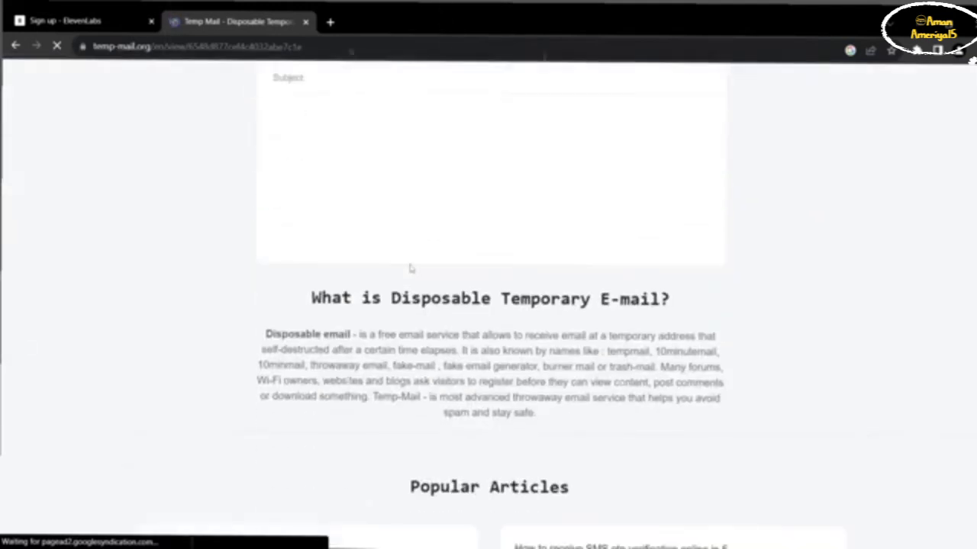
scroll(458, 237, "up", 3)
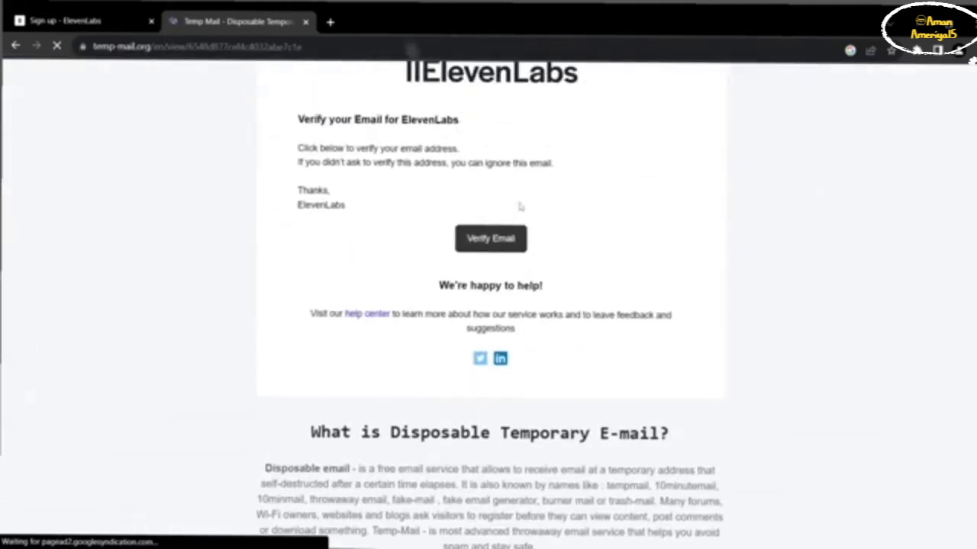
scroll(519, 206, "up", 1)
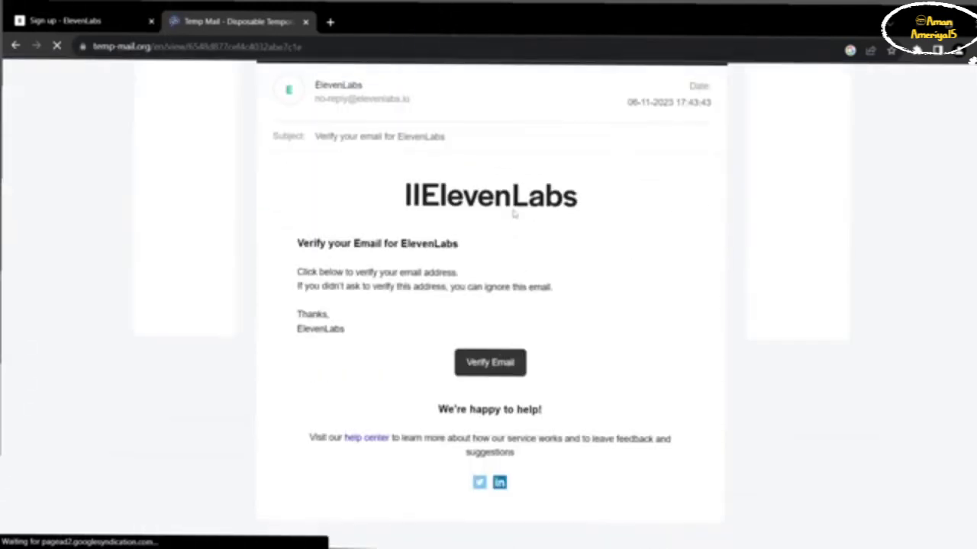
left_click(496, 365)
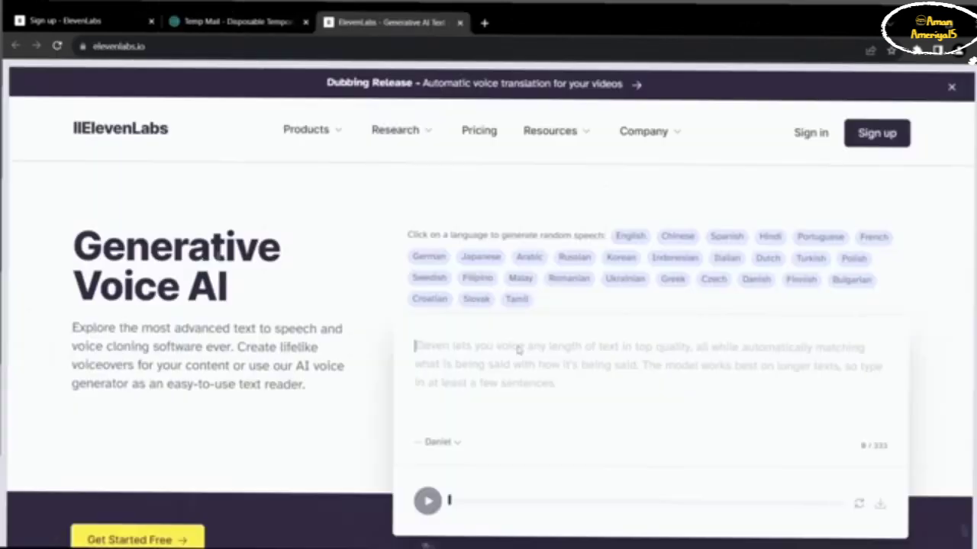
Sign in to ElevenLabs and choose Adam as the narration voice.
left_click(810, 134)
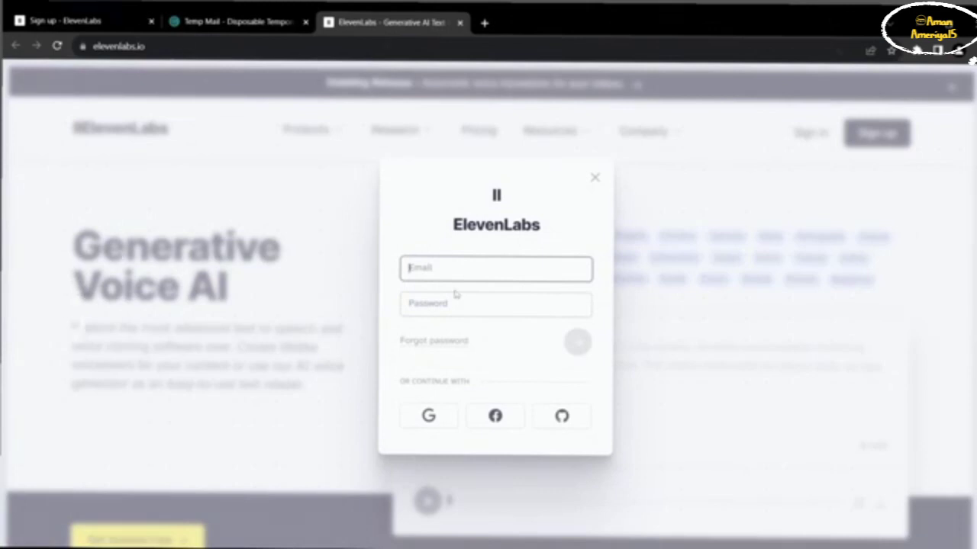
scroll(759, 191, "down", 2)
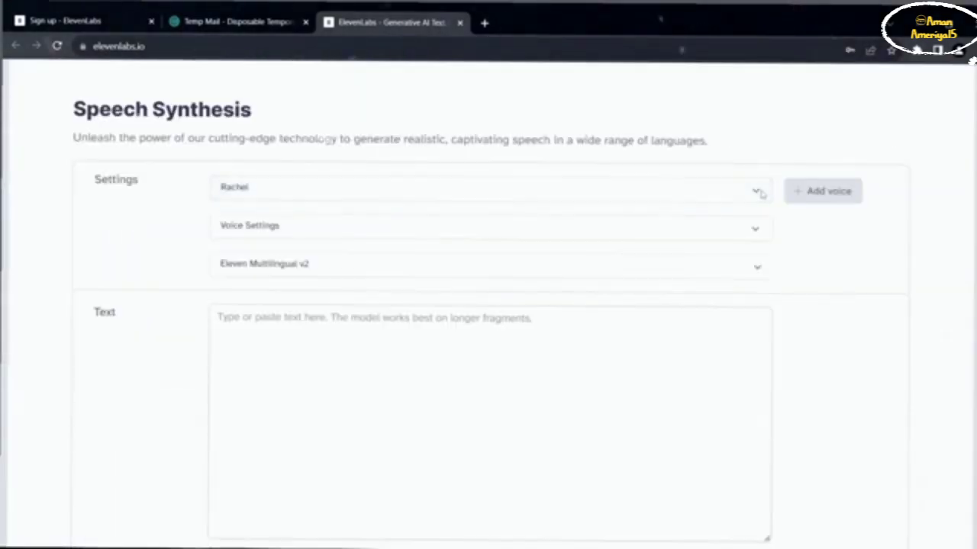
left_click(757, 193)
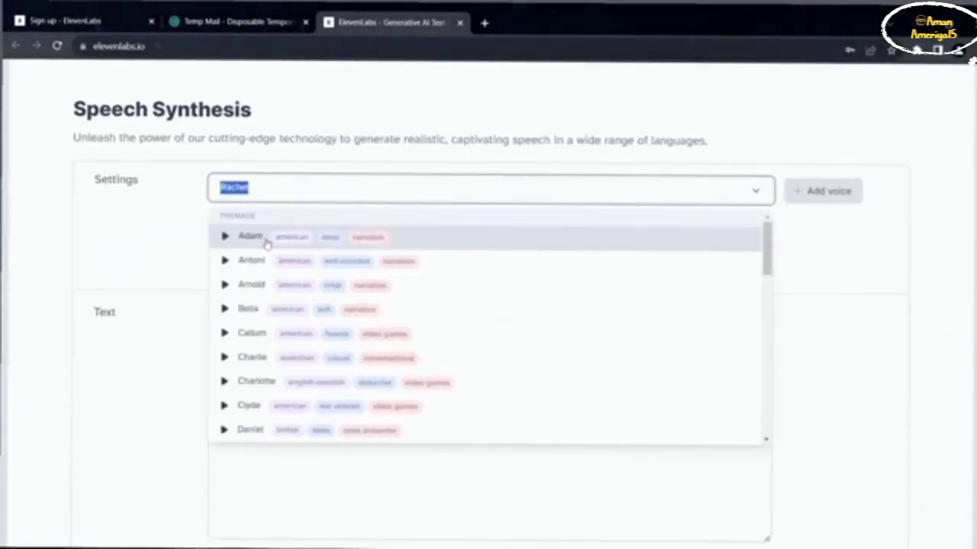
left_click(226, 237)
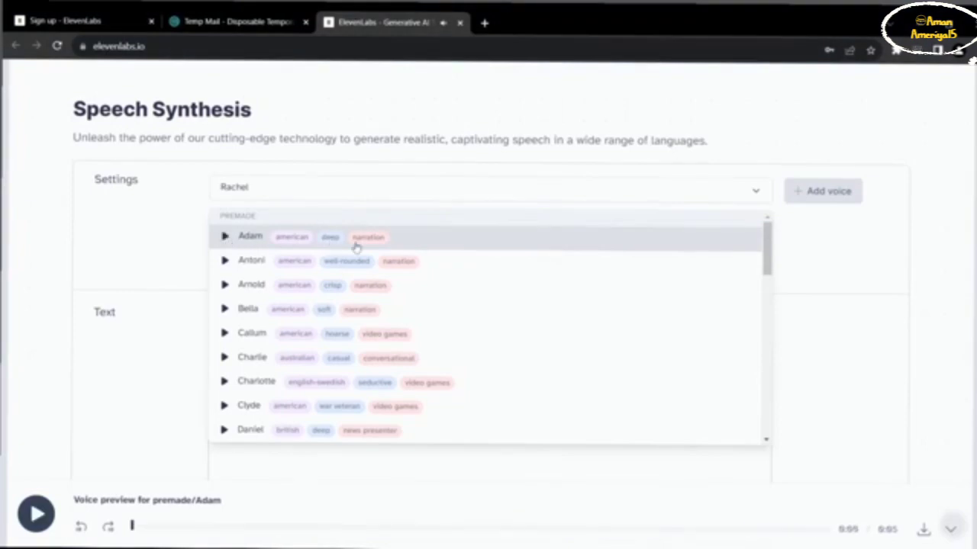
left_click(469, 244)
Paste the time-management script and delete its cut-off last paragraph to stay under 2500 characters.
left_click(333, 317)
key("ctrl+v")
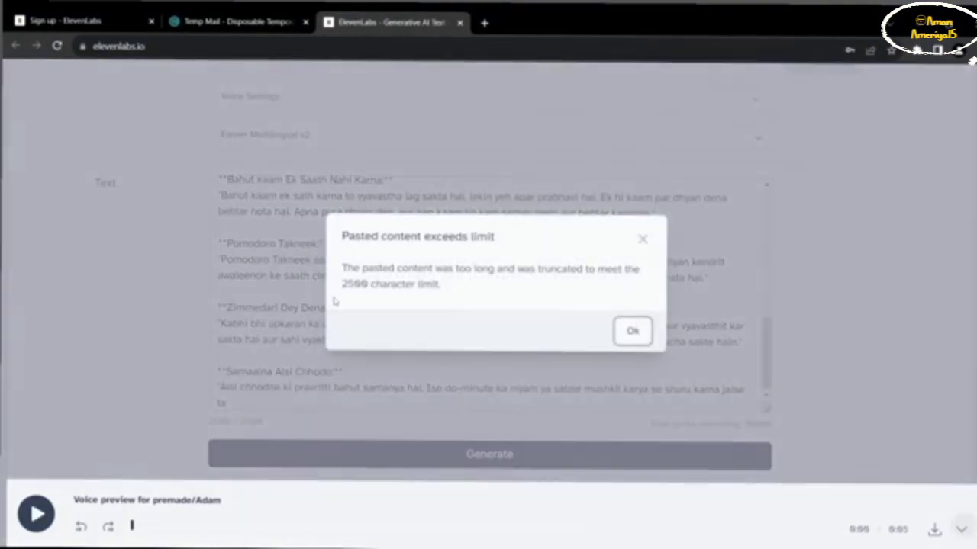
left_click(632, 333)
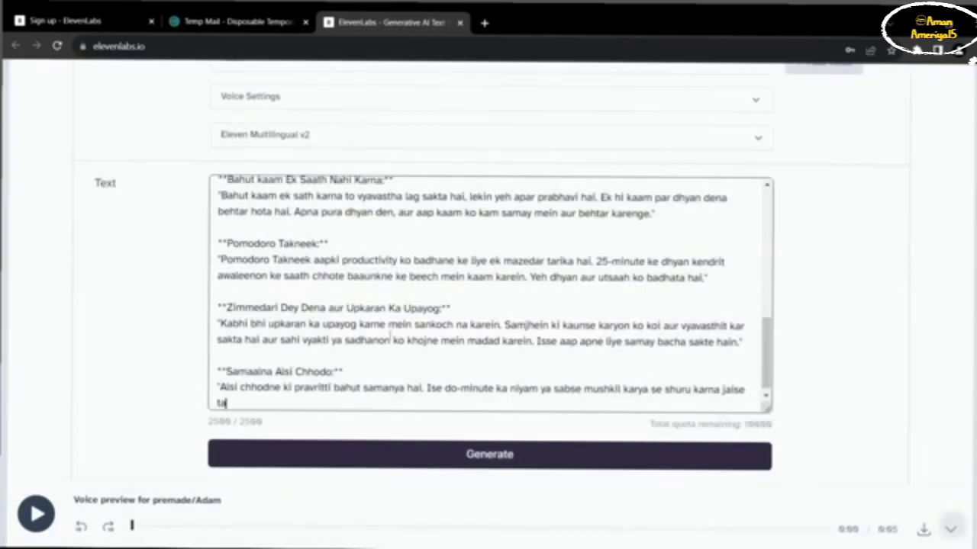
left_click_drag(218, 364, 266, 403)
key("BackSpace")
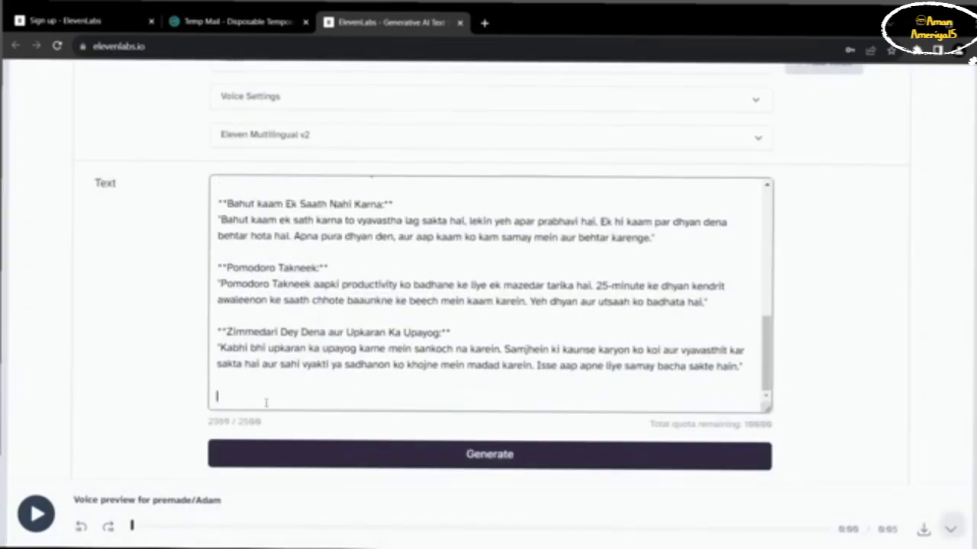
Generate the Adam voiceover and download the mp3.
left_click(388, 455)
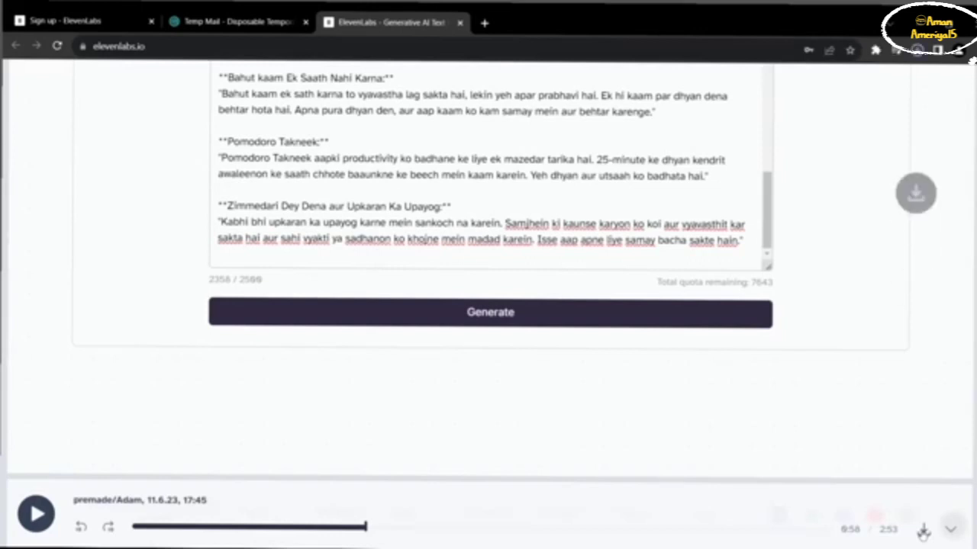
left_click(923, 530)
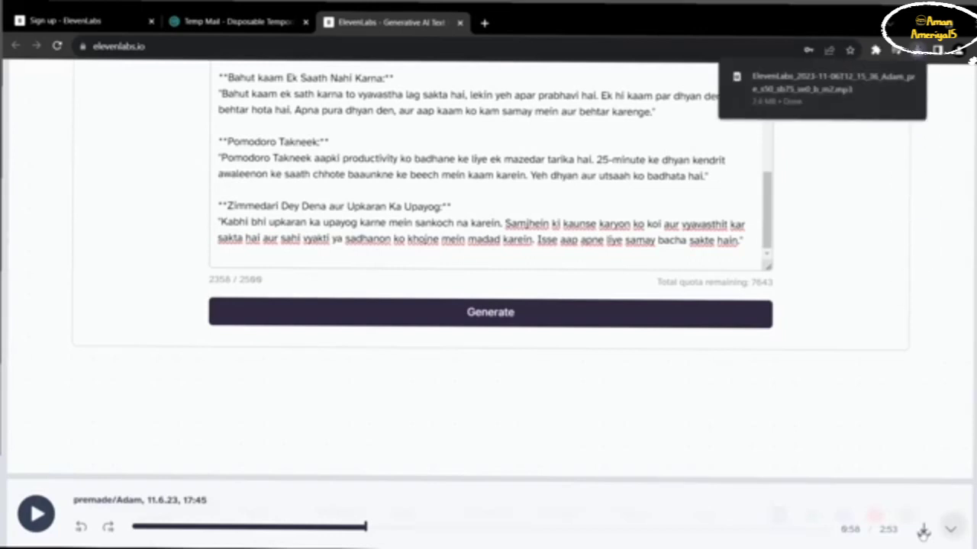
scroll(924, 426, "up", 5)
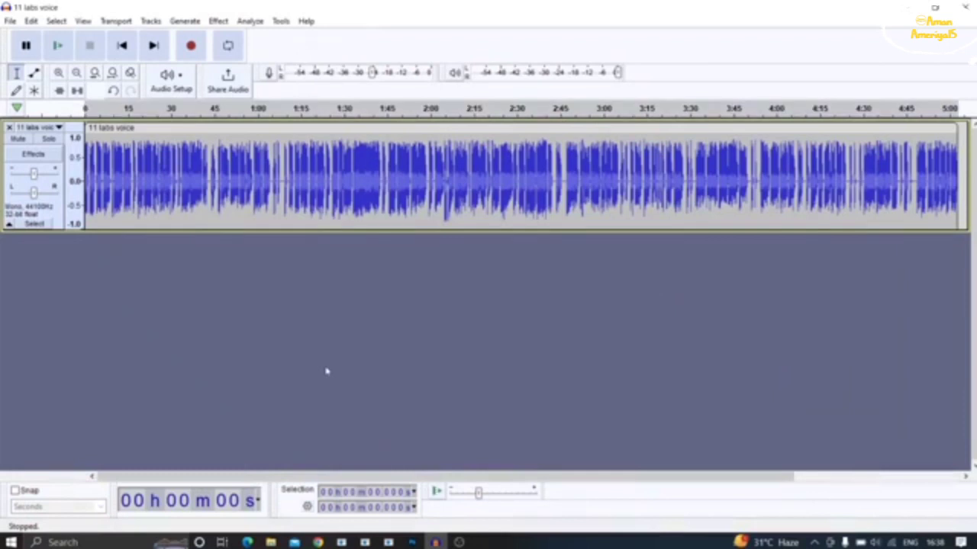
Open Audacity's Effect menu, then the Effects list in Lexis Audio Editor's overflow menu.
left_click(218, 21)
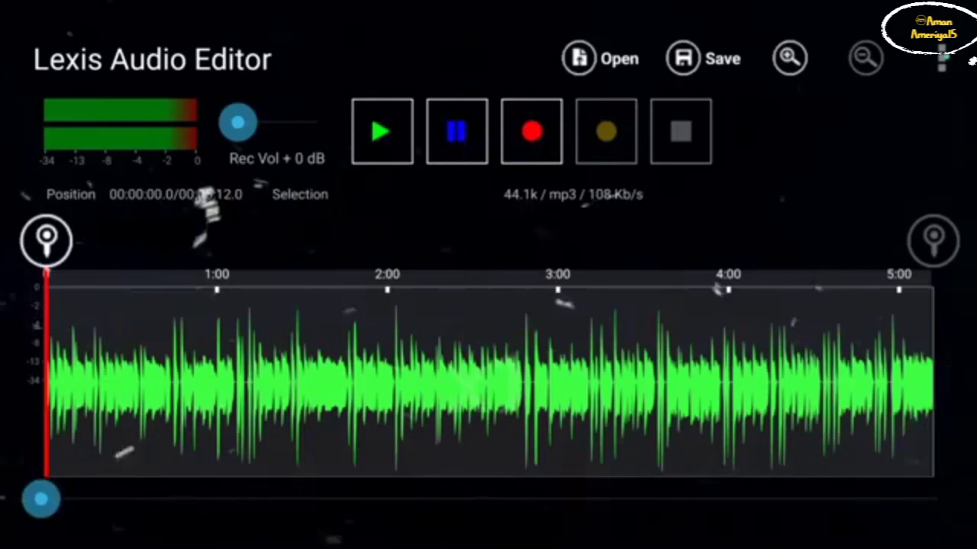
left_click(943, 60)
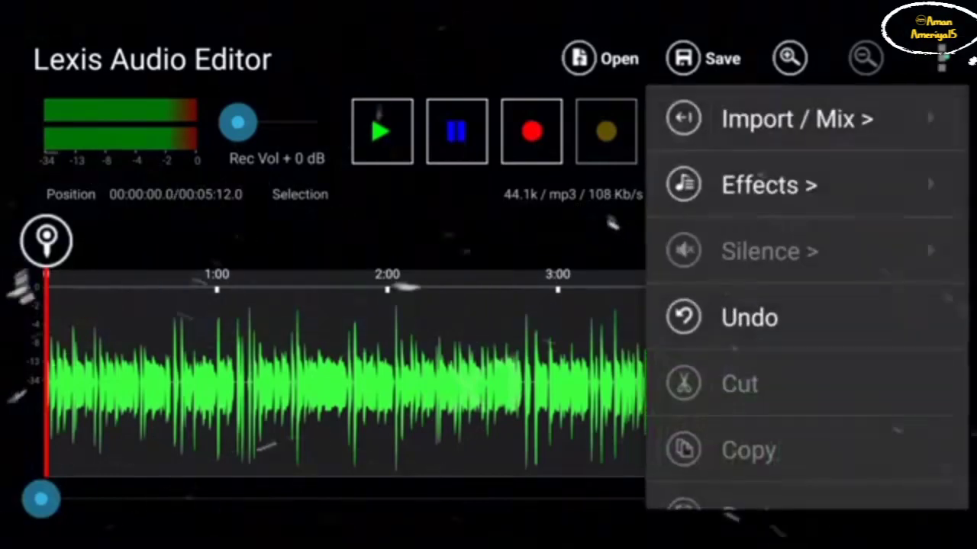
left_click(926, 173)
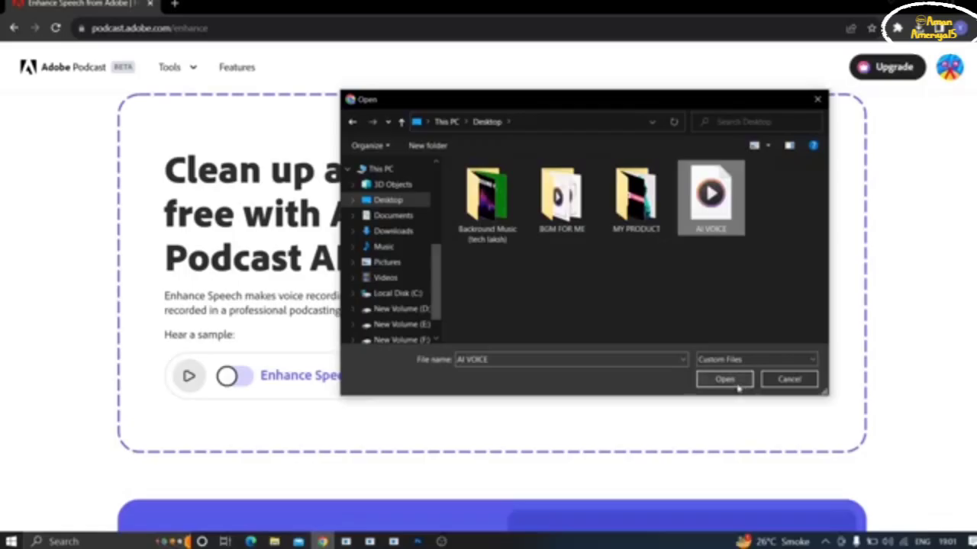
Upload the AI VOICE file to Enhance Speech and download the enhanced WAV.
left_click(735, 386)
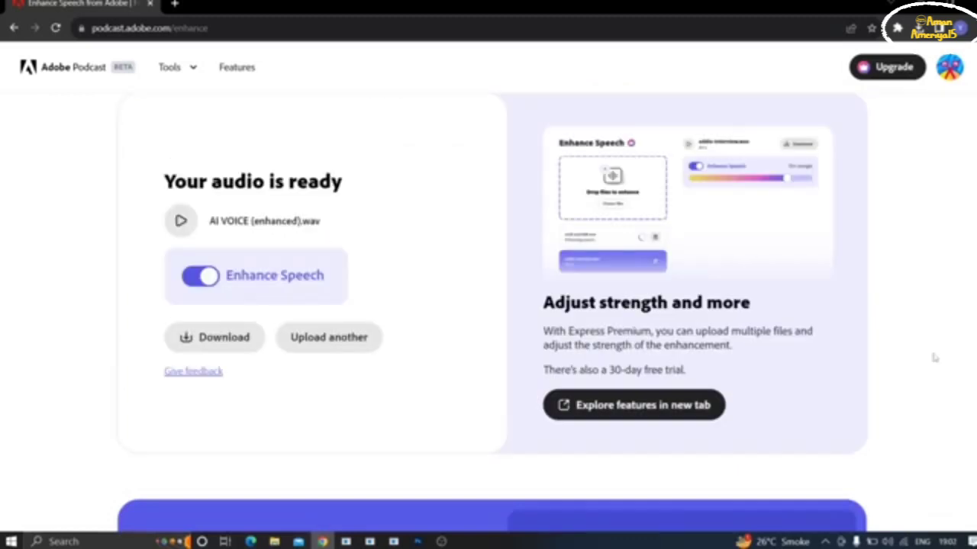
left_click(186, 338)
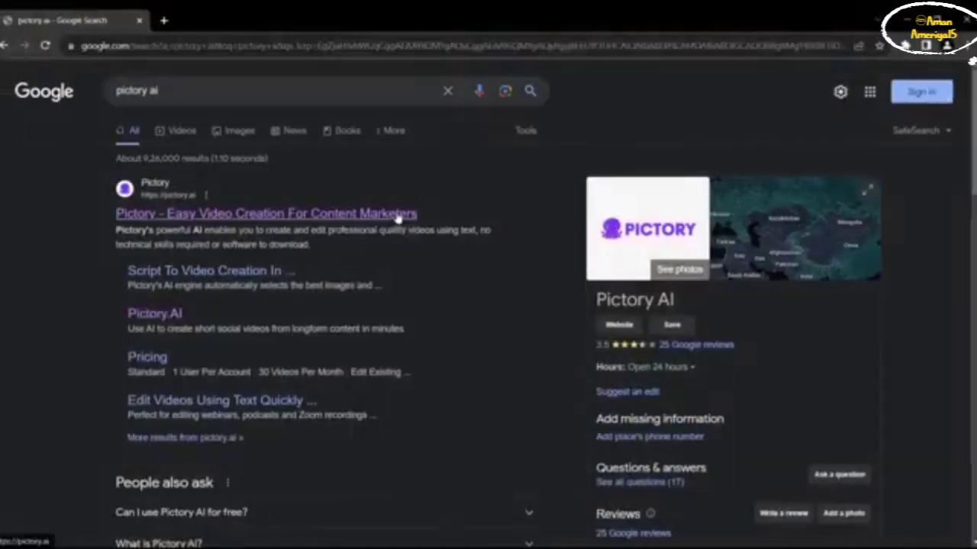
left_click(396, 215)
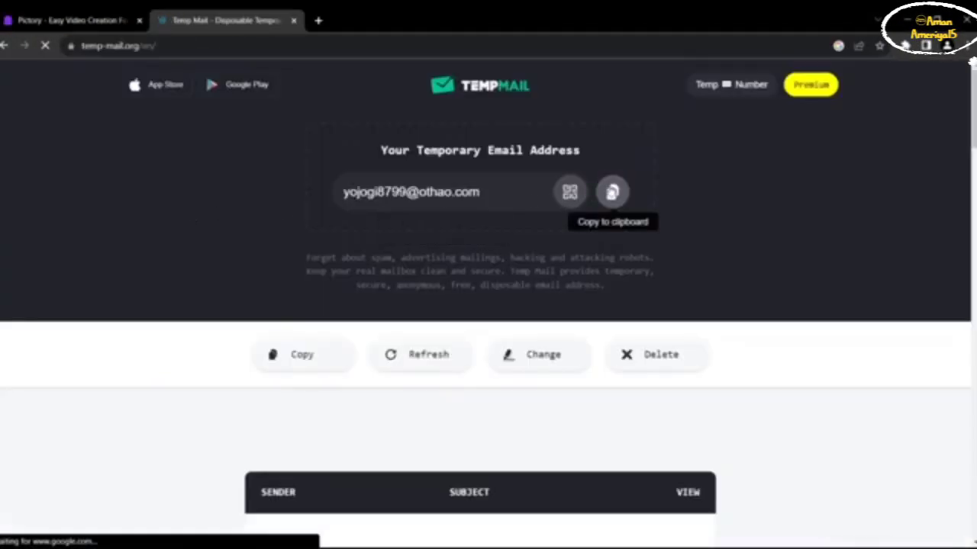
Start the Pictory free trial and save a card as the payment method.
left_click(777, 134)
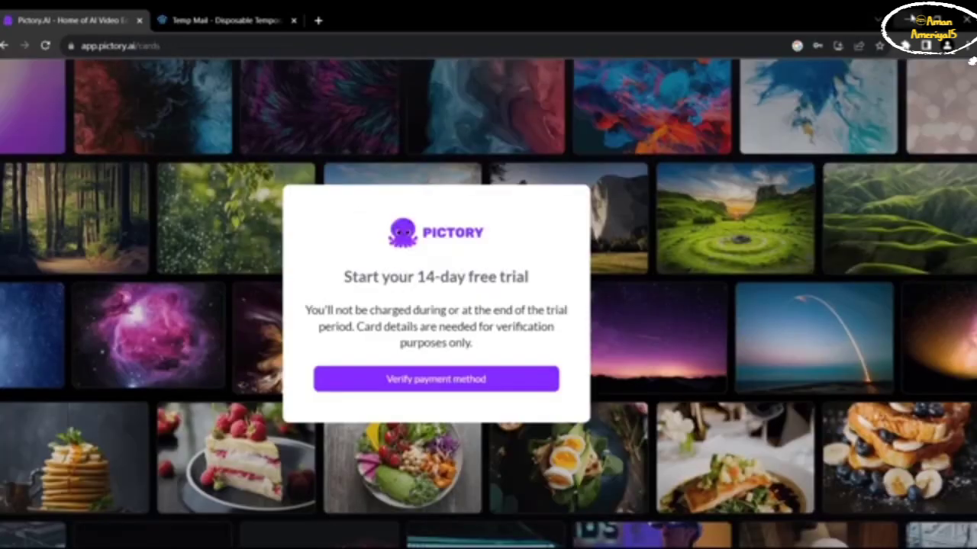
left_click(480, 389)
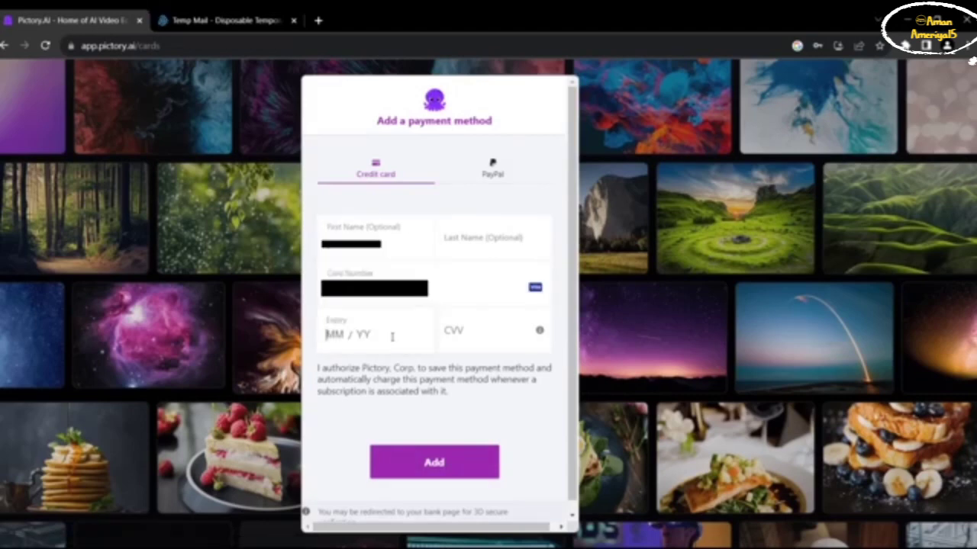
type("1 / 28")
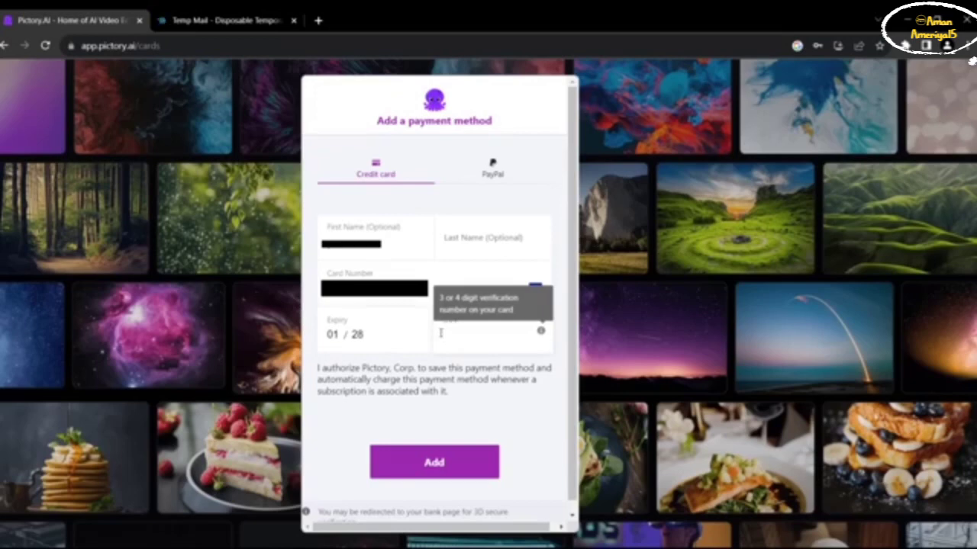
left_click(425, 453)
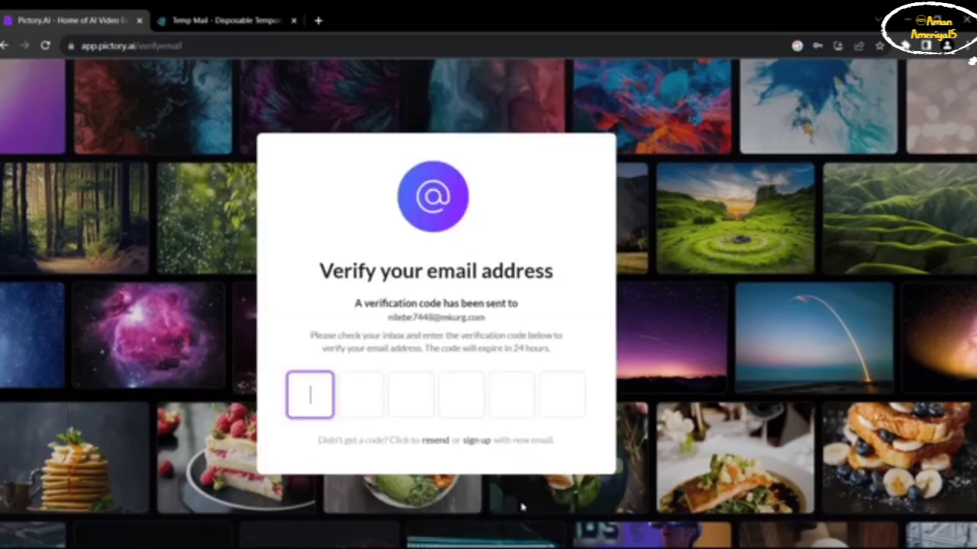
Paste the emailed verification code, choose 'To monetize on YouTube', and start using Pictory.
left_click(225, 20)
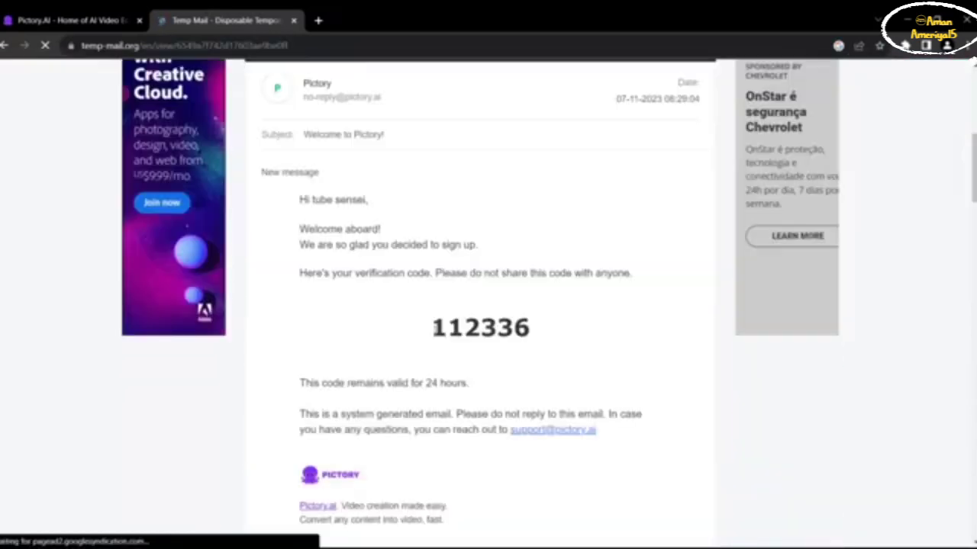
left_click_drag(431, 328, 512, 328)
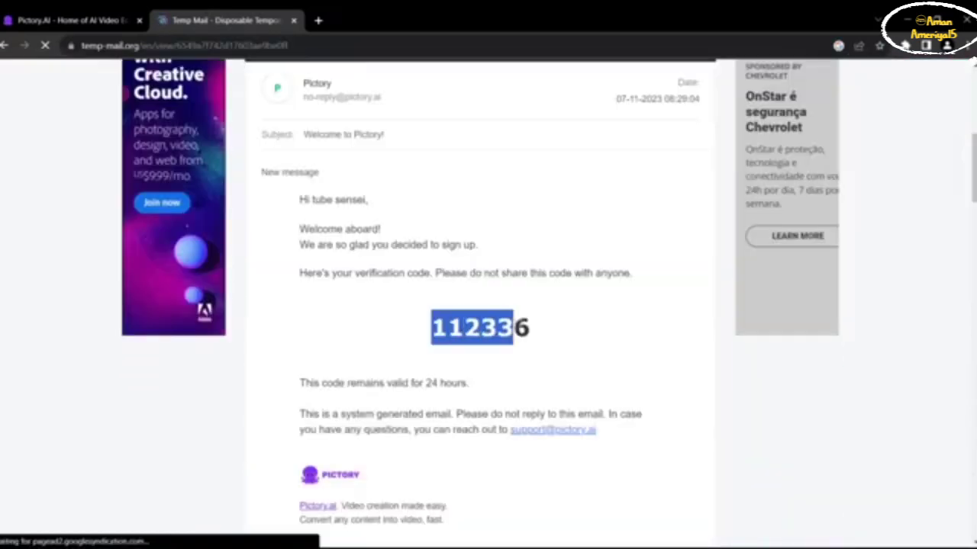
left_click_drag(513, 328, 529, 328)
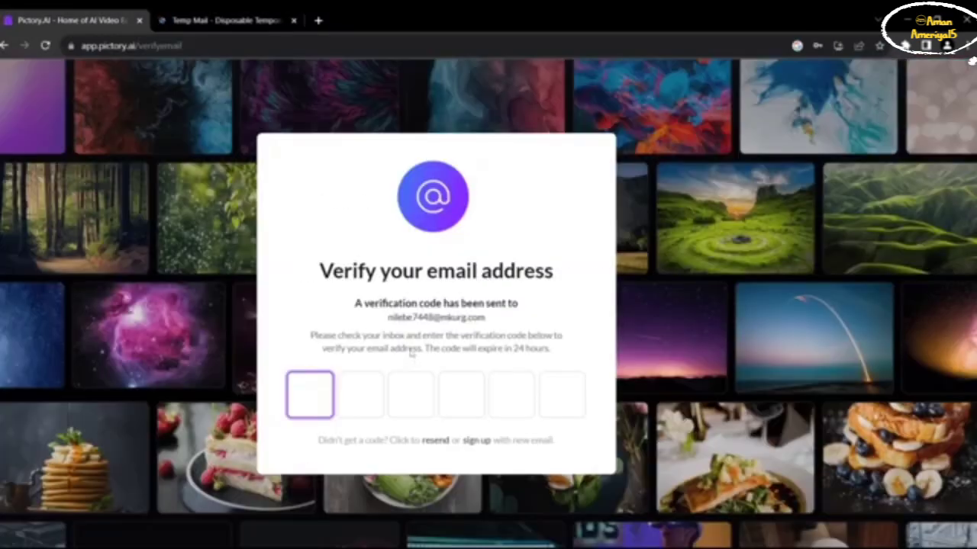
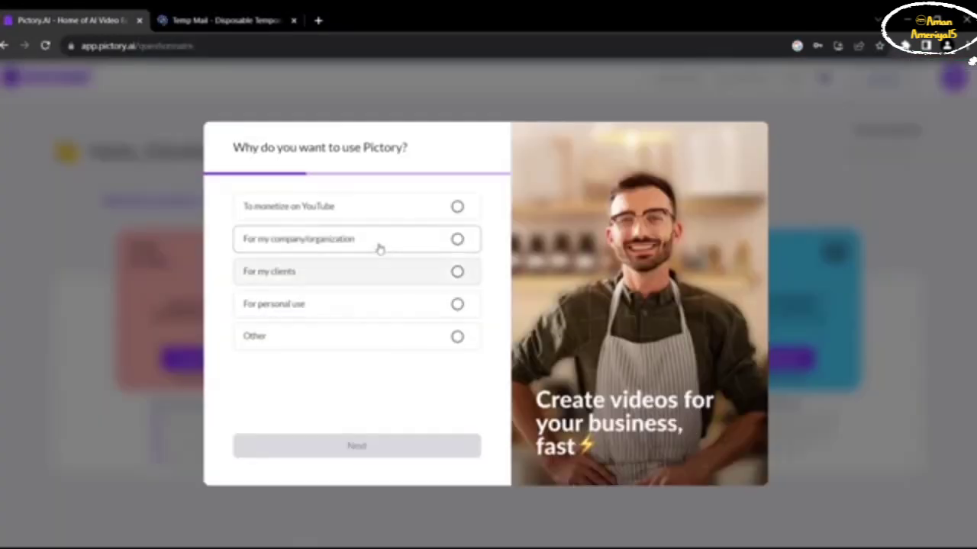
left_click(380, 217)
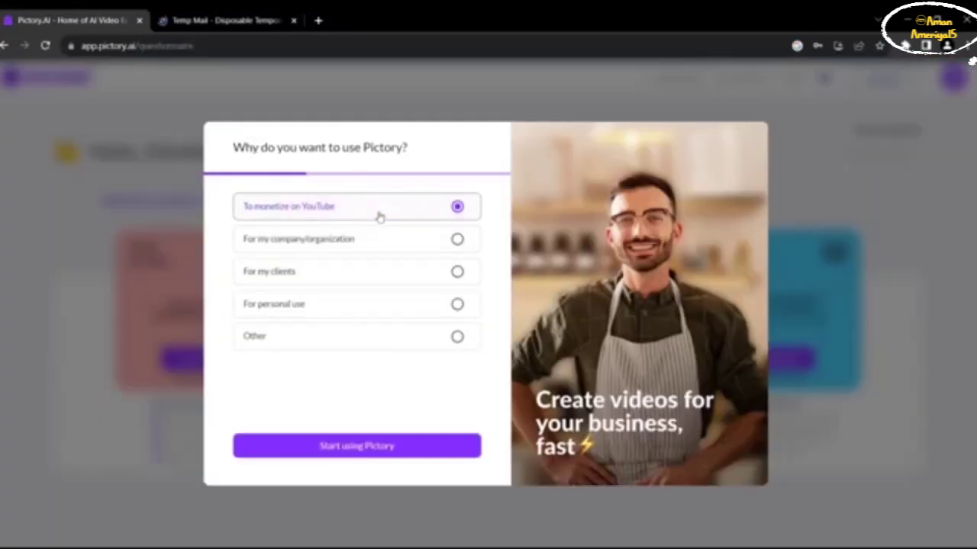
left_click(344, 454)
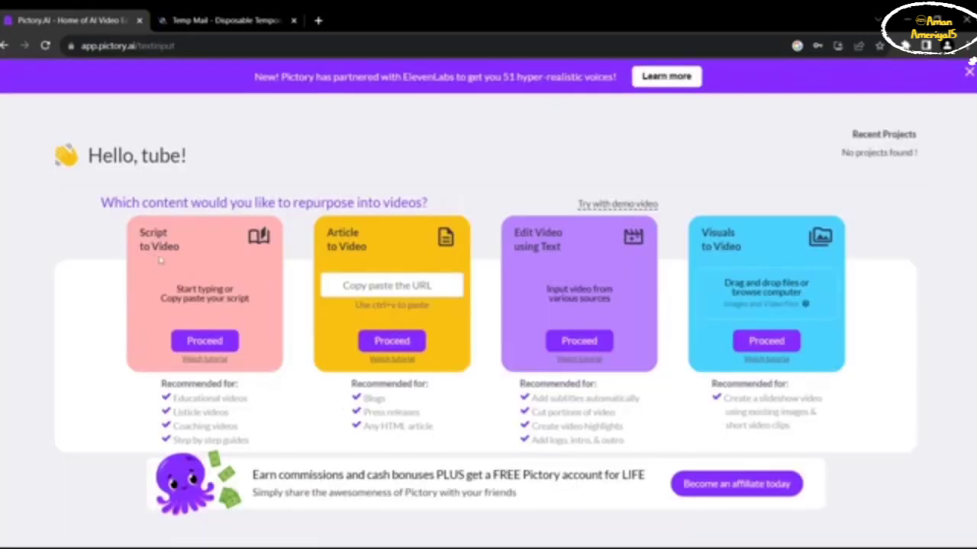
Start a Script to Video project and paste the time-management script.
left_click(204, 342)
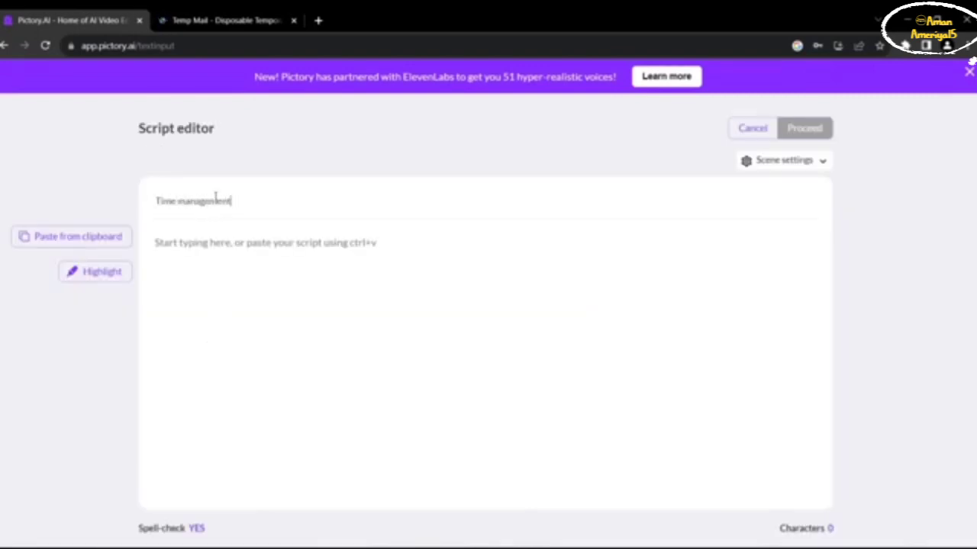
left_click(168, 256)
key("ctrl+v")
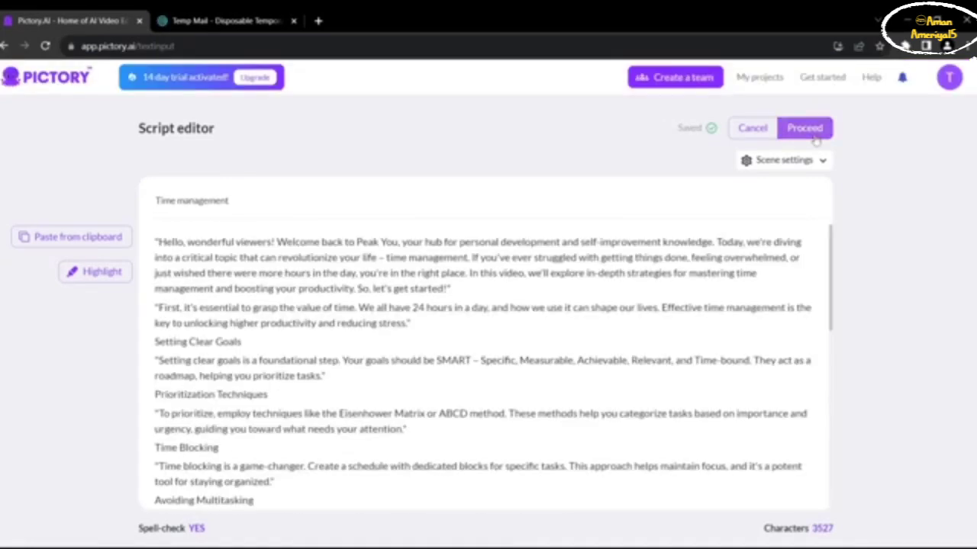
Choose the Black and White template in 16:9 format.
left_click(807, 129)
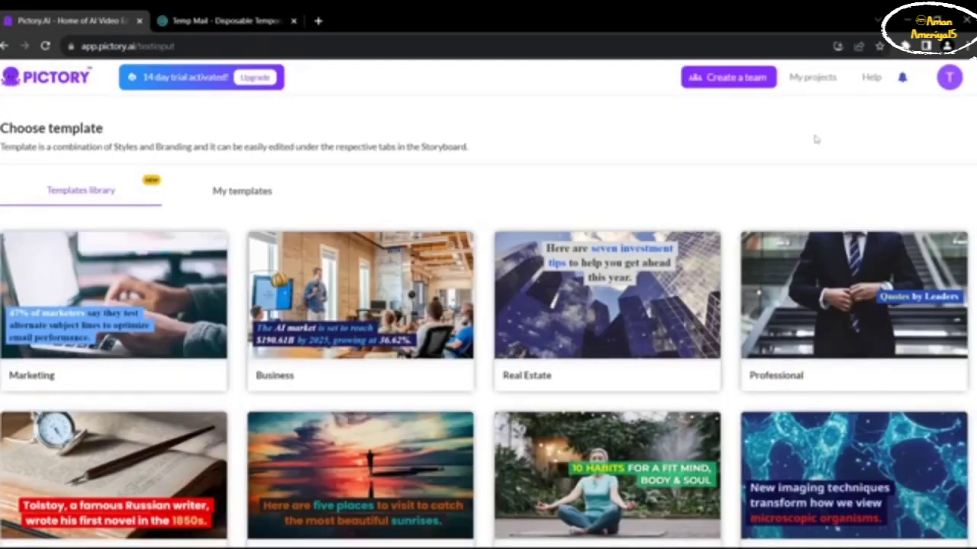
scroll(815, 140, "down", 5)
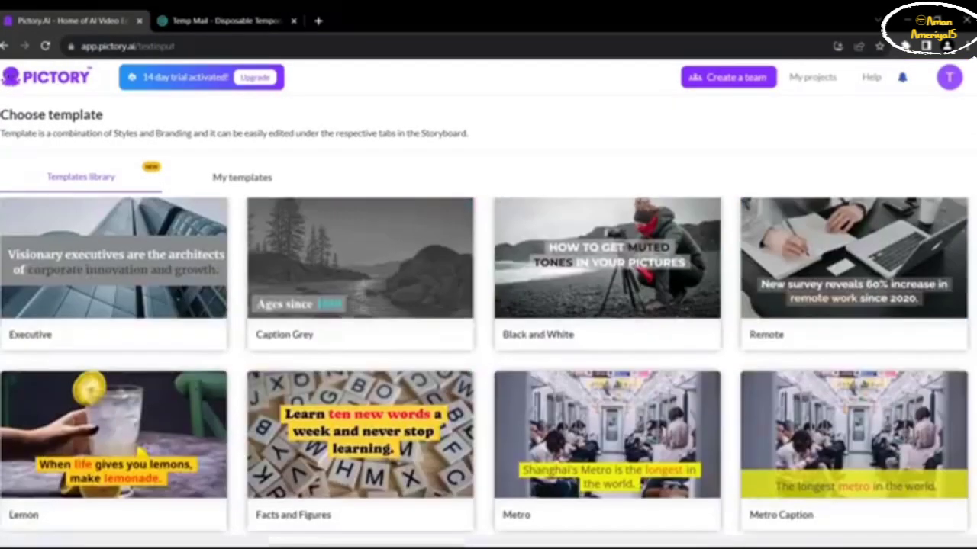
scroll(974, 262, "down", 15)
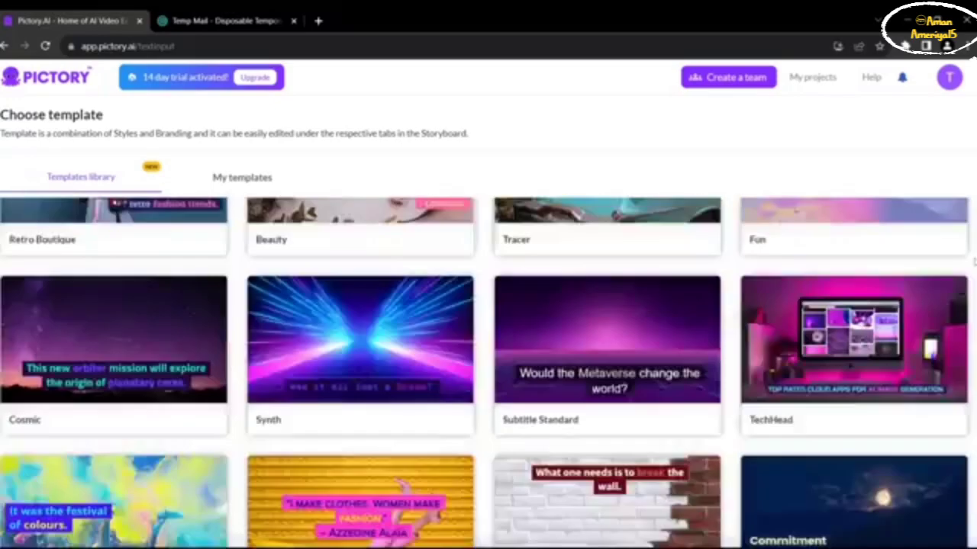
scroll(974, 262, "up", 15)
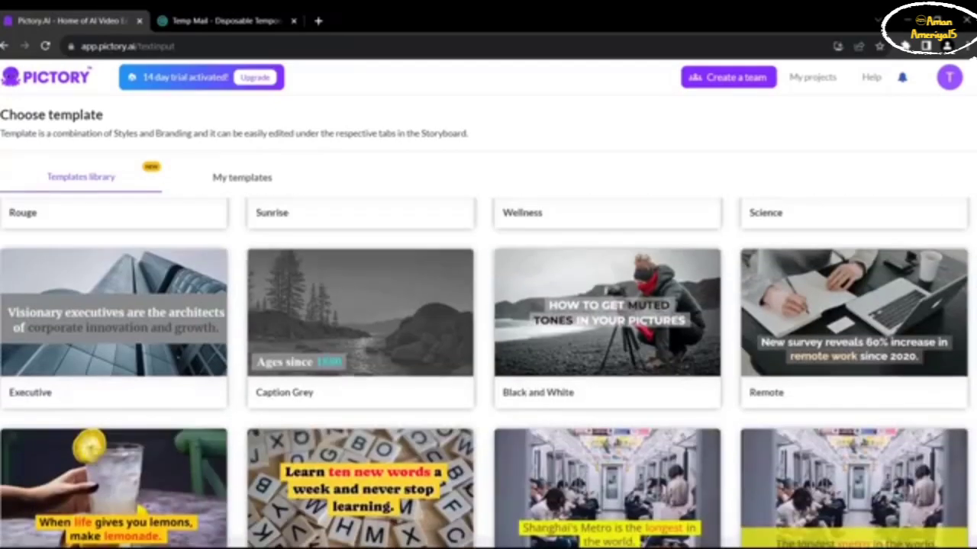
scroll(973, 261, "up", 1)
mouse_move(604, 364)
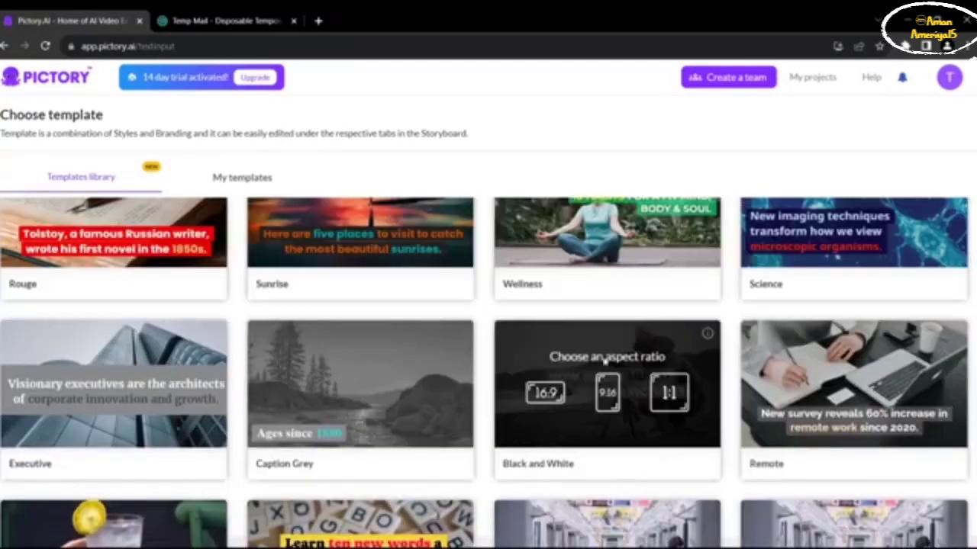
left_click(557, 392)
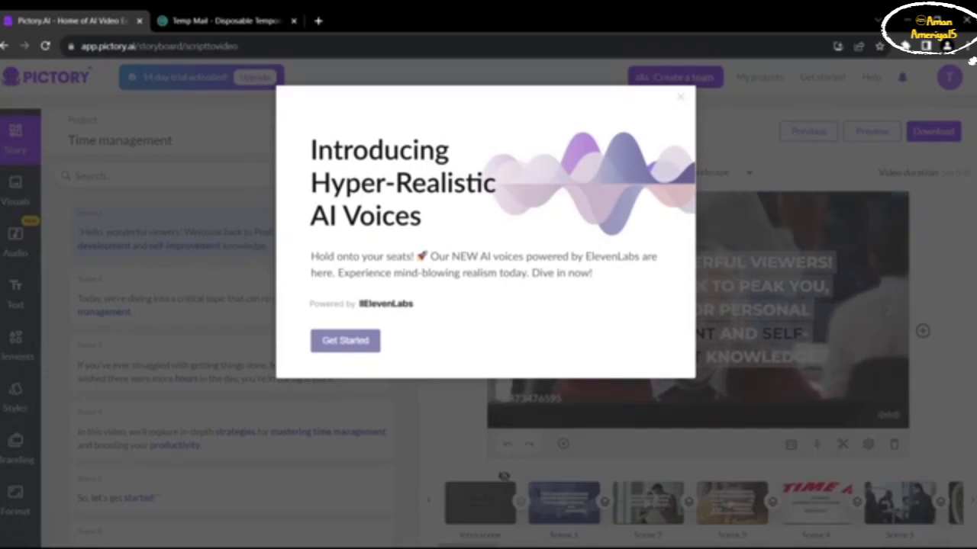
Give Scene 5 a stopwatch clip from Visuals and drag its caption lower.
left_click(888, 333)
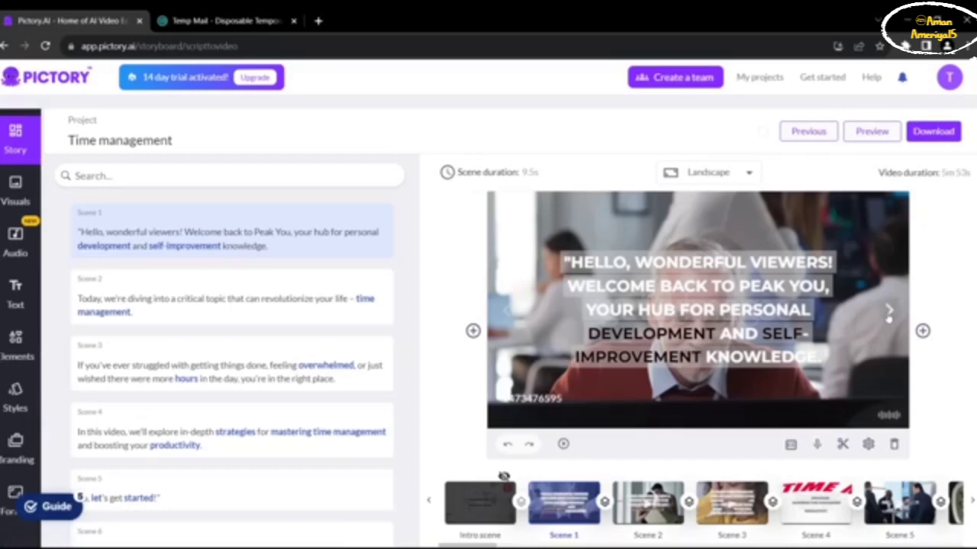
left_click(888, 312)
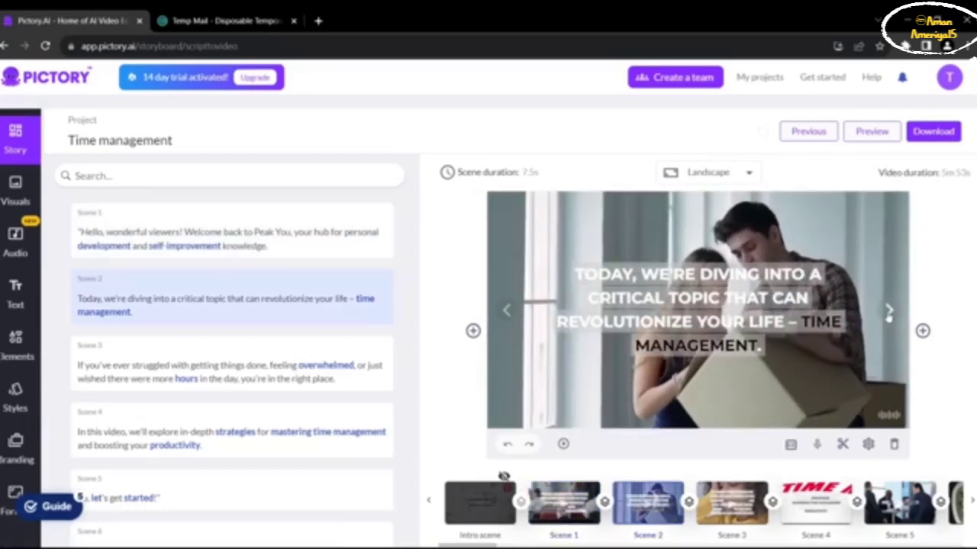
left_click(888, 313)
left_click(888, 313)
left_click(888, 313)
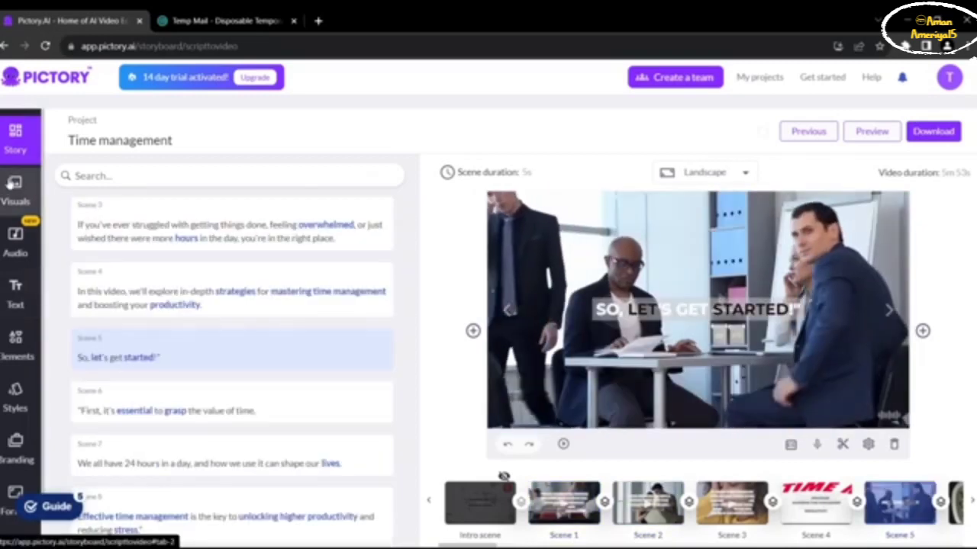
left_click(12, 189)
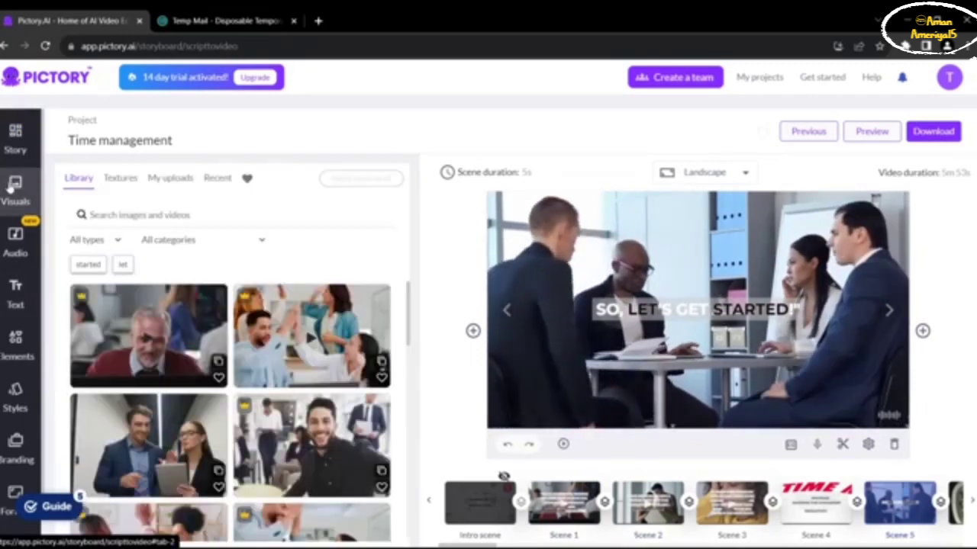
scroll(174, 352, "down", 5)
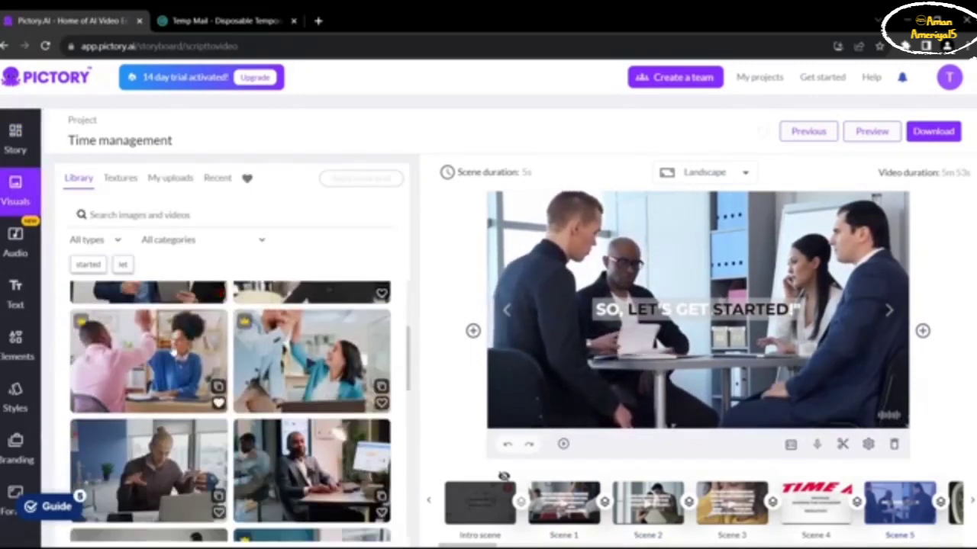
scroll(229, 412, "down", 3)
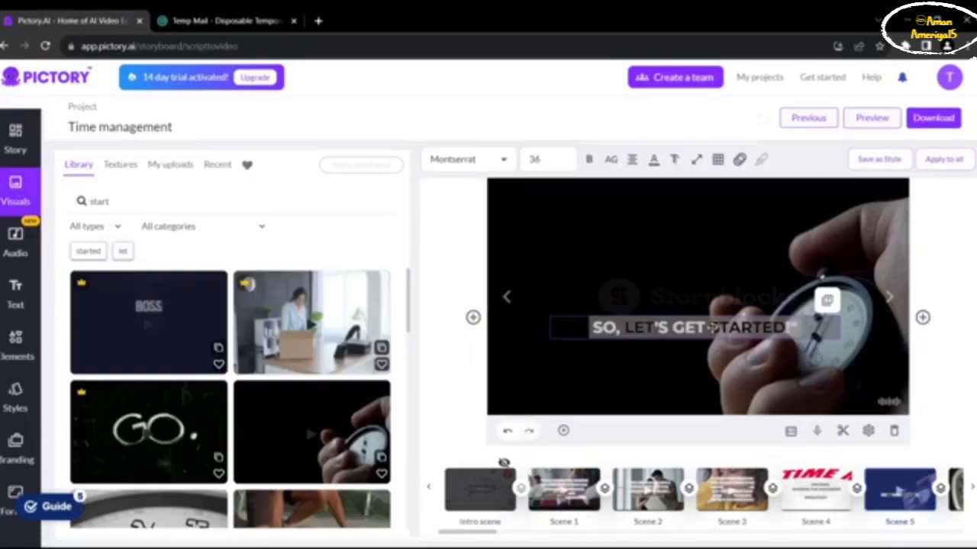
left_click_drag(626, 325, 648, 396)
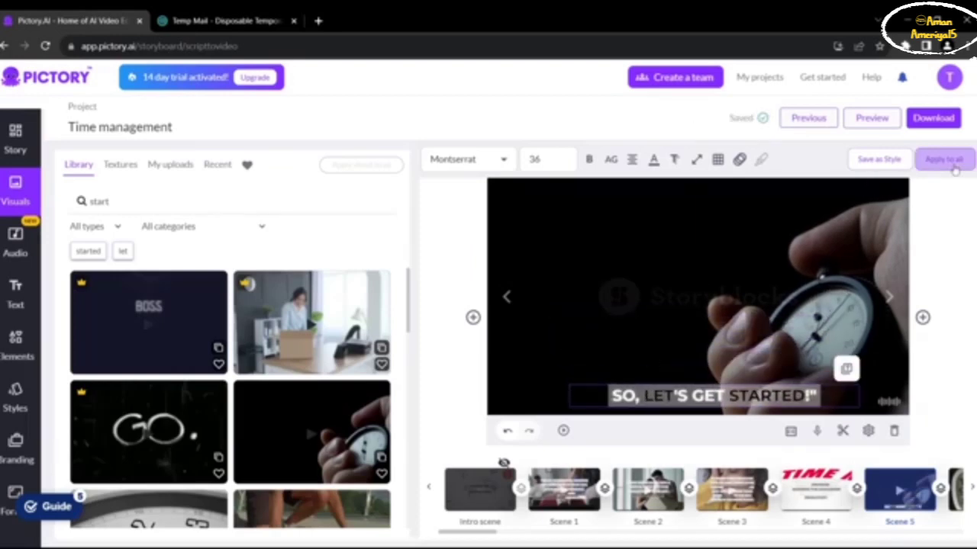
Split Scene 1 after 'Peak You.' and bring up the background music options.
left_click(21, 161)
left_click(292, 225)
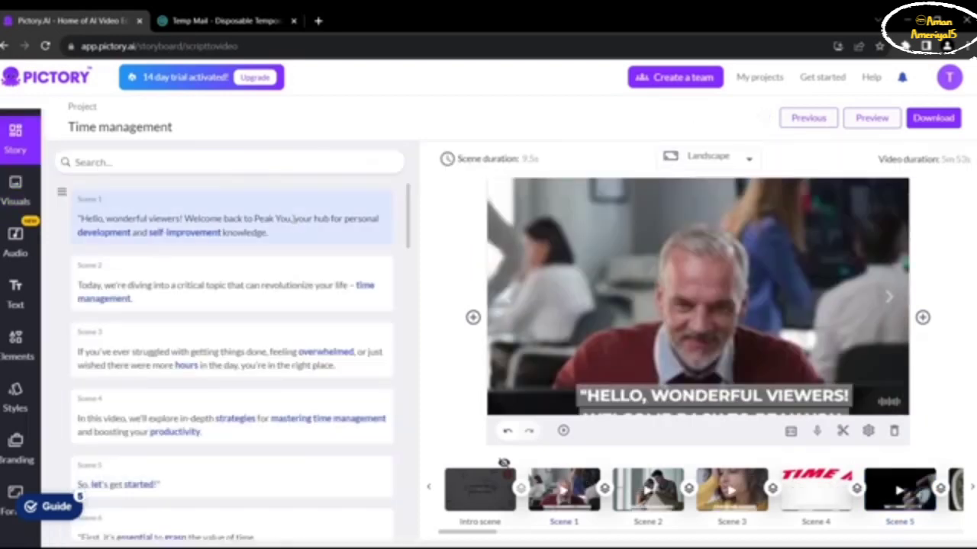
key("Return")
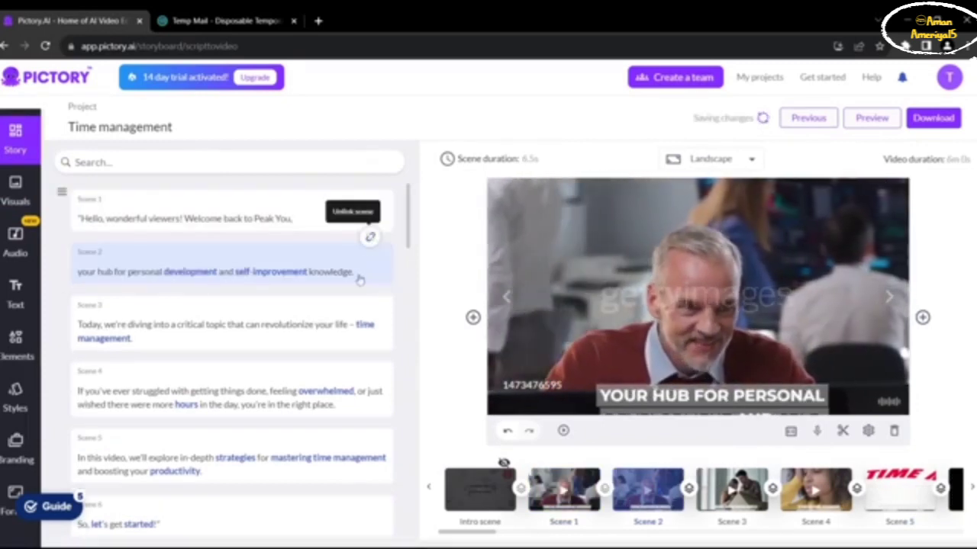
left_click(15, 191)
left_click(16, 255)
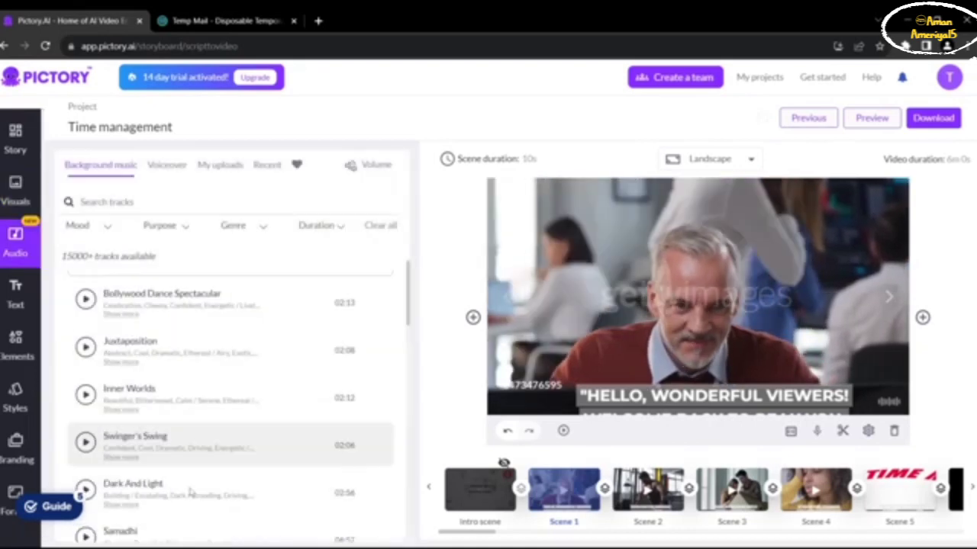
Browse the voiceover voices, uploaded audio, text box and sticker options.
scroll(200, 342, "down", 8)
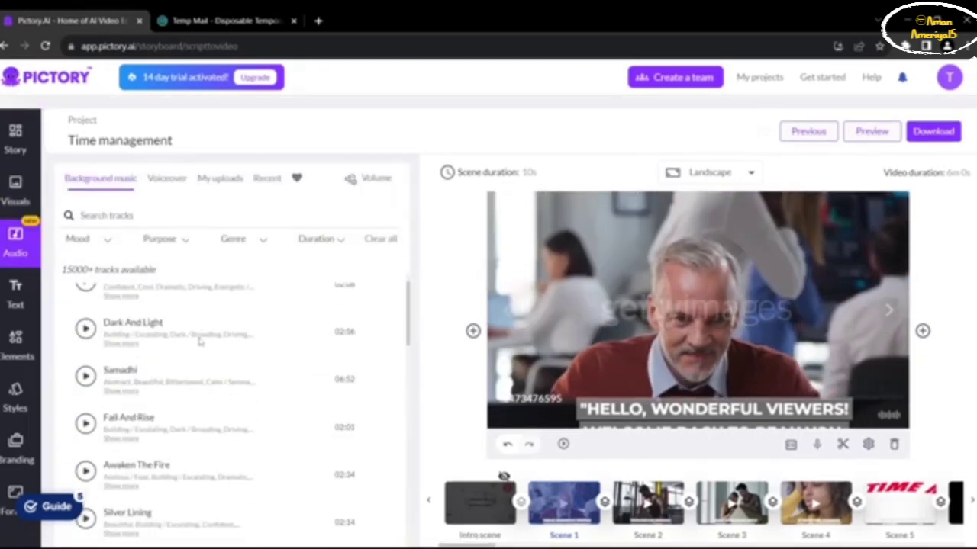
left_click(161, 180)
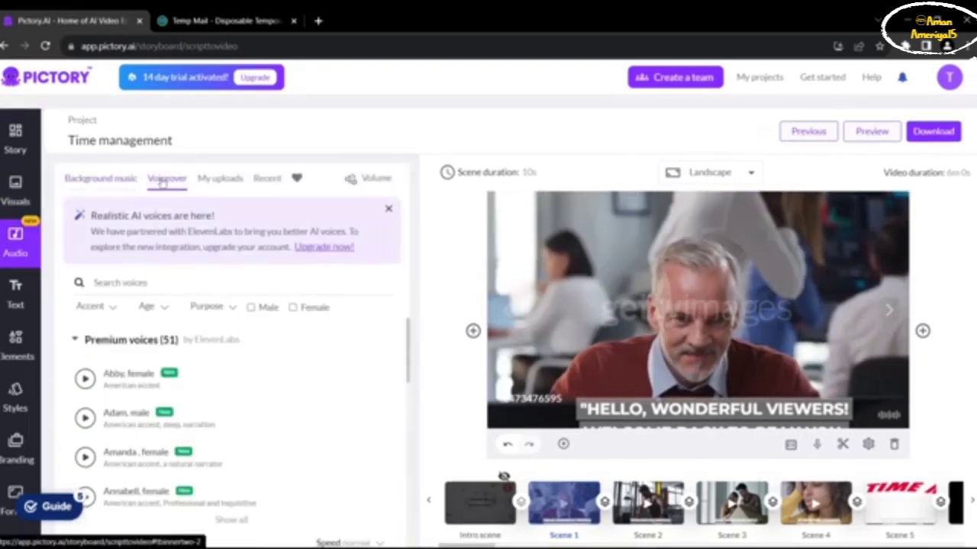
left_click(219, 180)
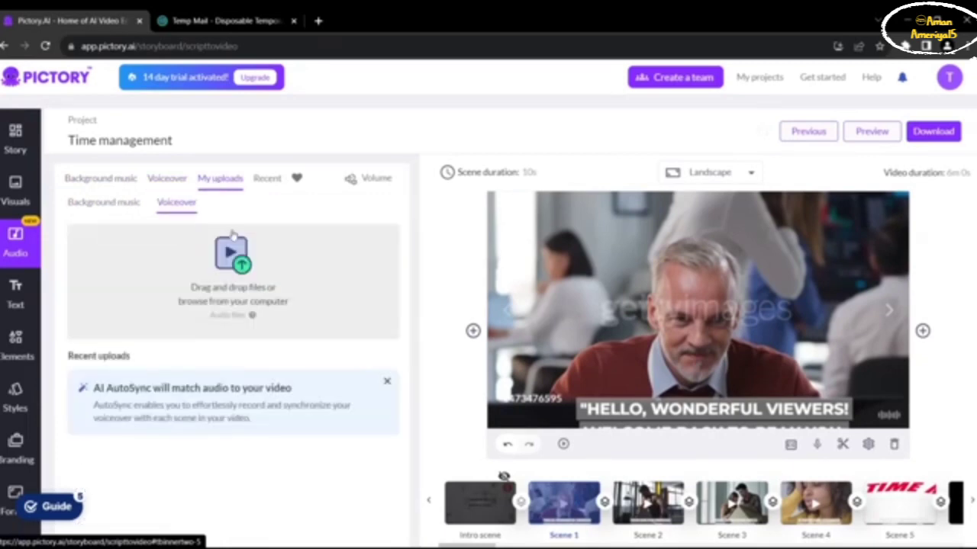
left_click(17, 296)
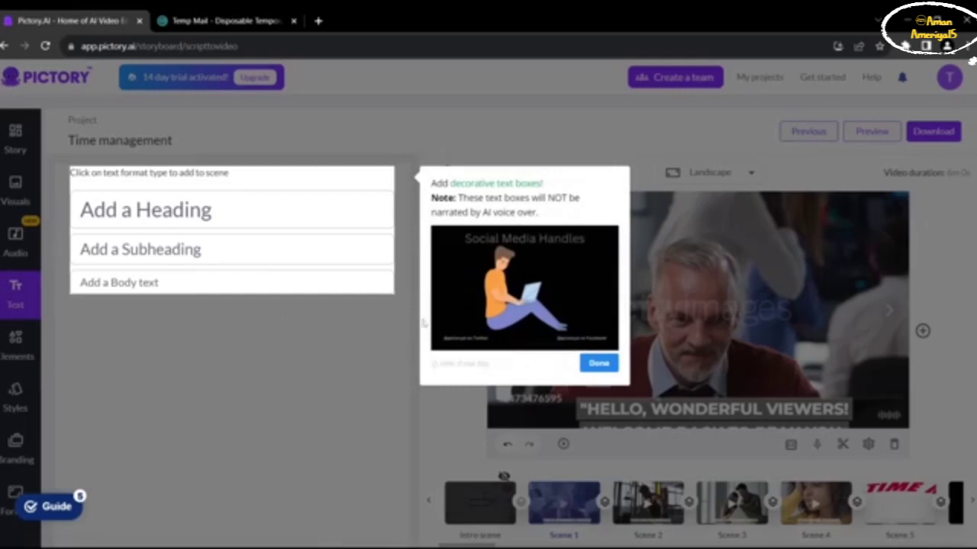
left_click(599, 363)
left_click(15, 345)
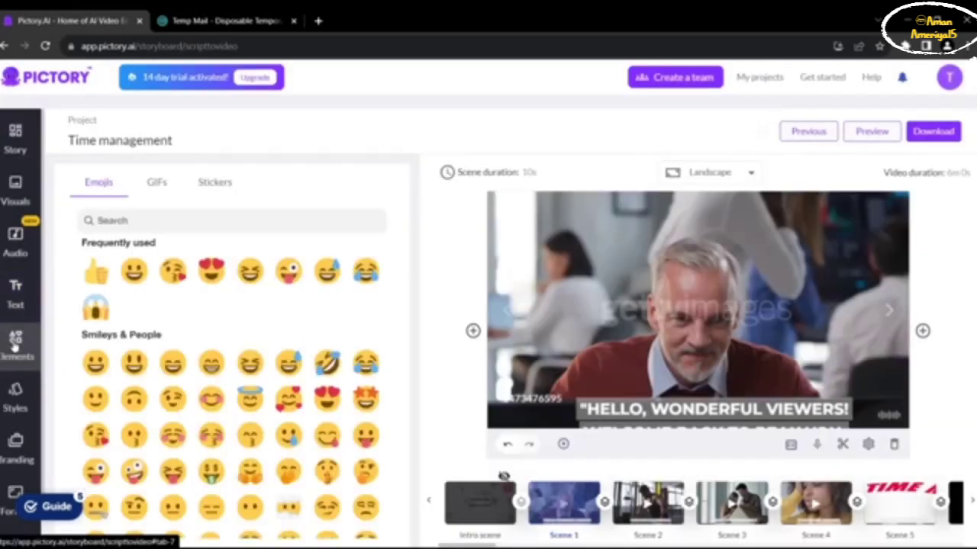
scroll(106, 352, "down", 5)
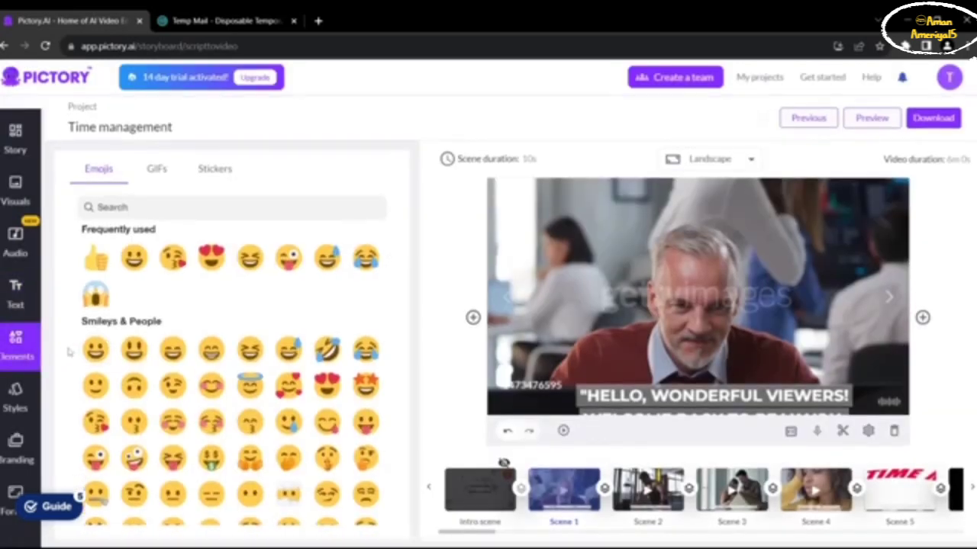
Review My styles and Template styles, the Branding intro settings, and Format options.
left_click(14, 397)
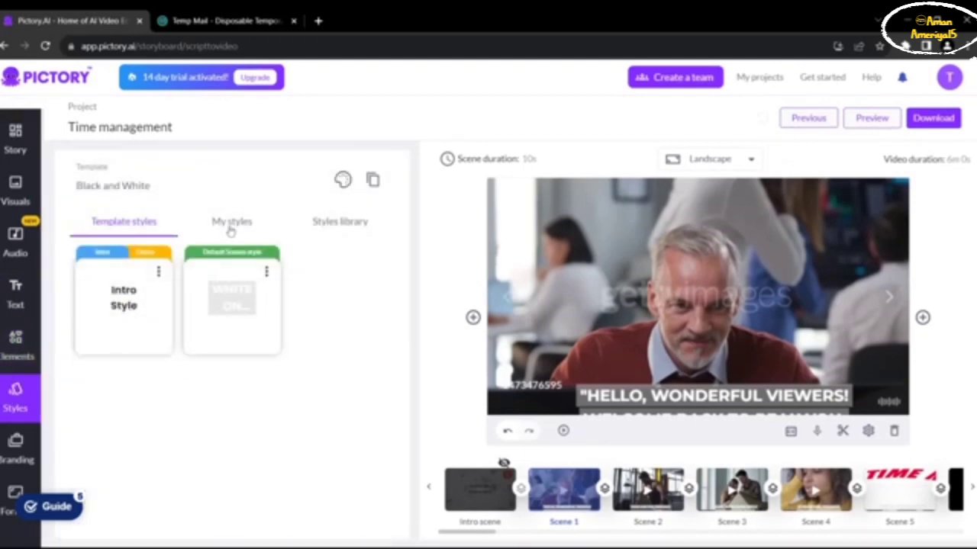
left_click(238, 225)
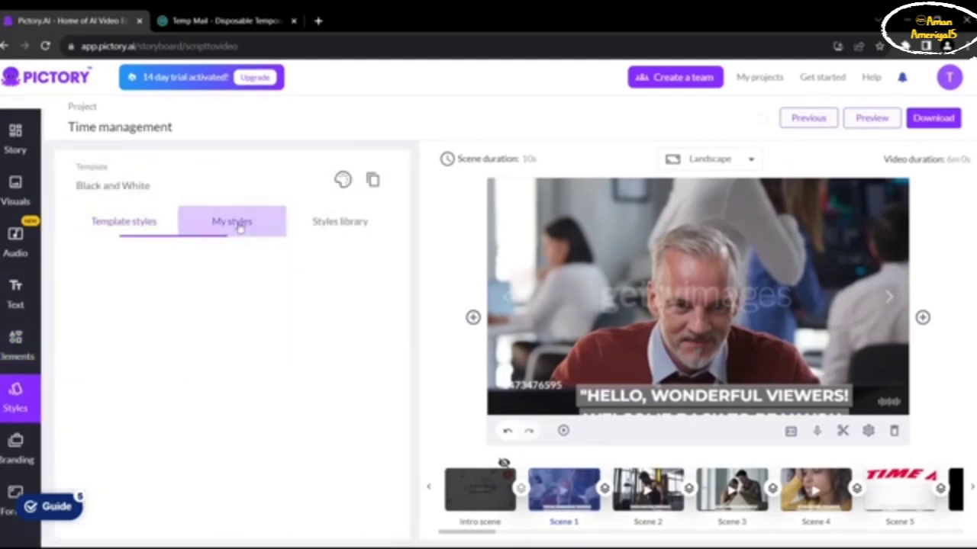
left_click(149, 231)
scroll(19, 343, "down", 1)
left_click(16, 398)
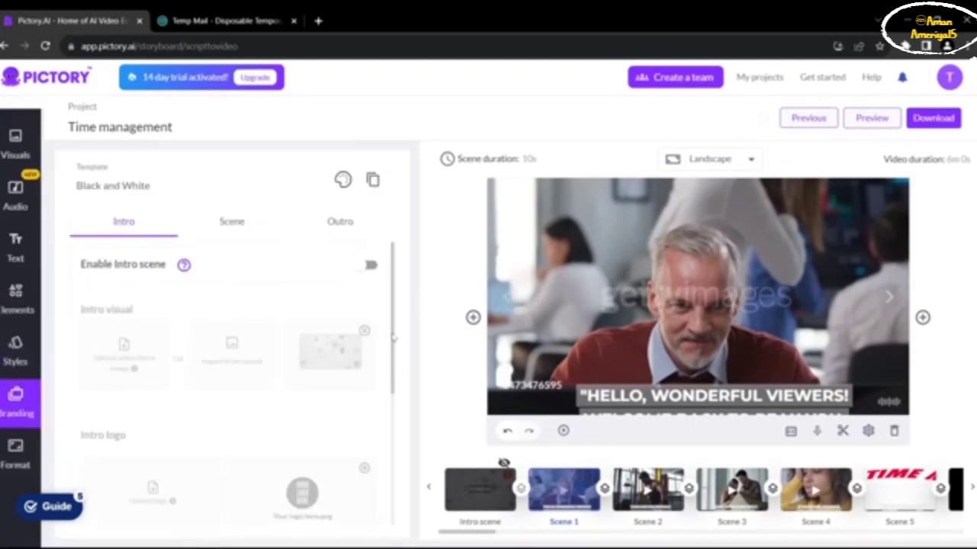
scroll(393, 335, "down", 5)
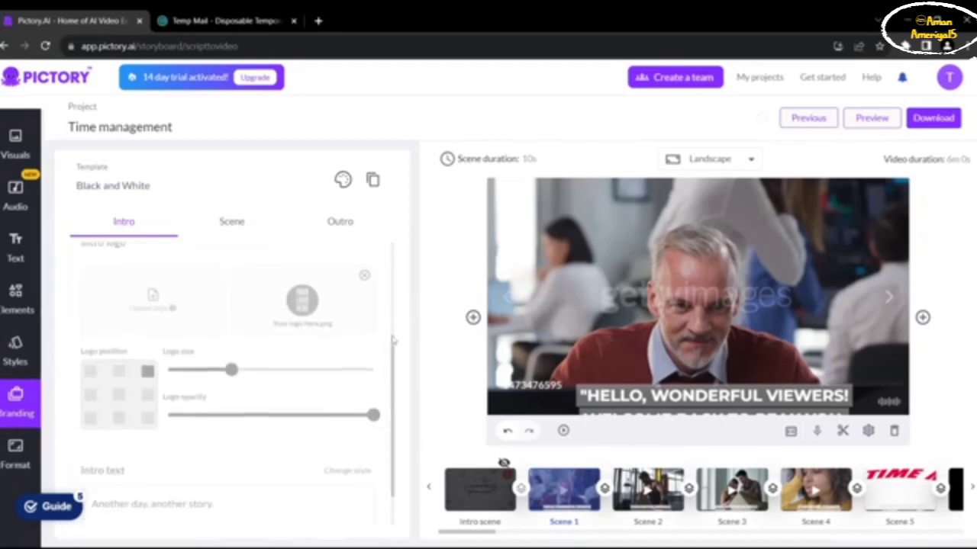
left_click(19, 456)
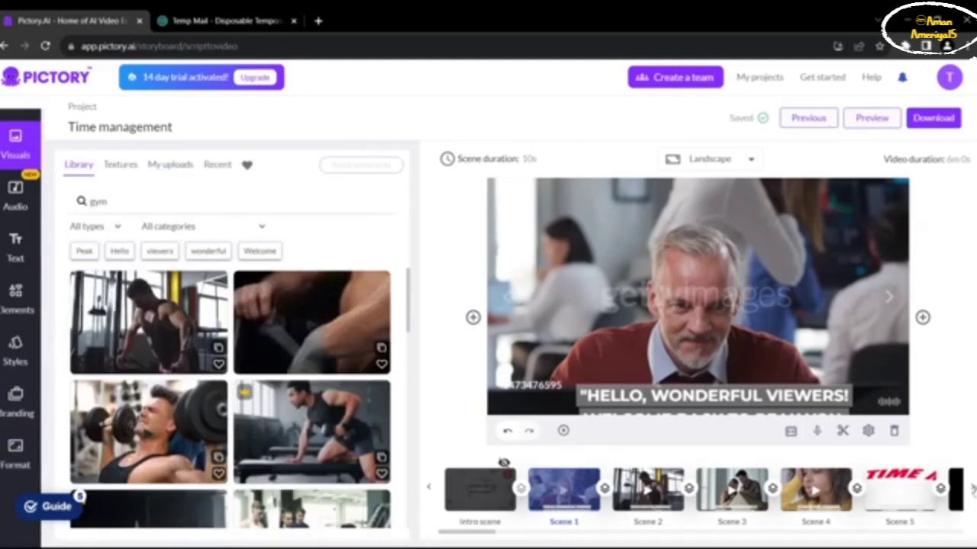
Page the timeline to the final scenes and hide the subtitle text on one.
left_click(971, 486)
left_click(971, 486)
left_click(971, 487)
left_click(971, 487)
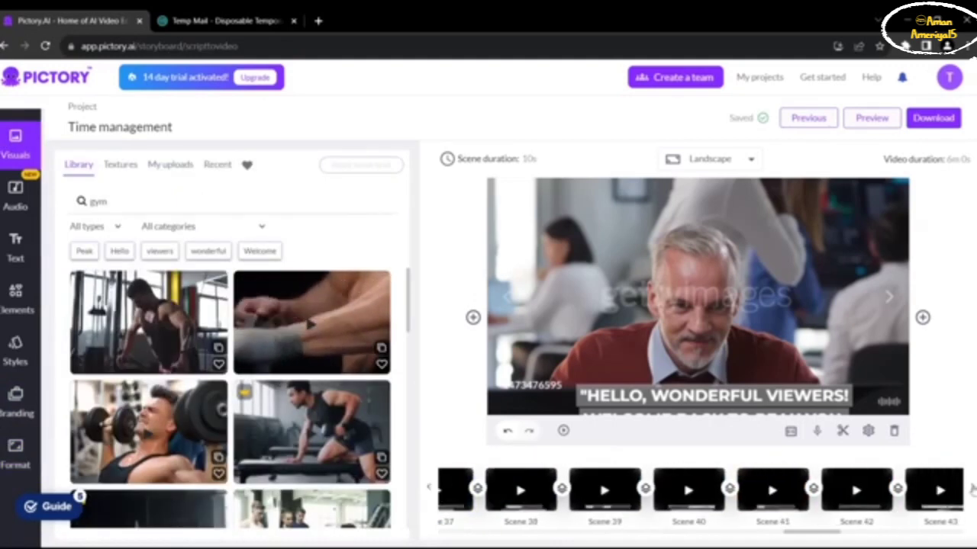
left_click(790, 431)
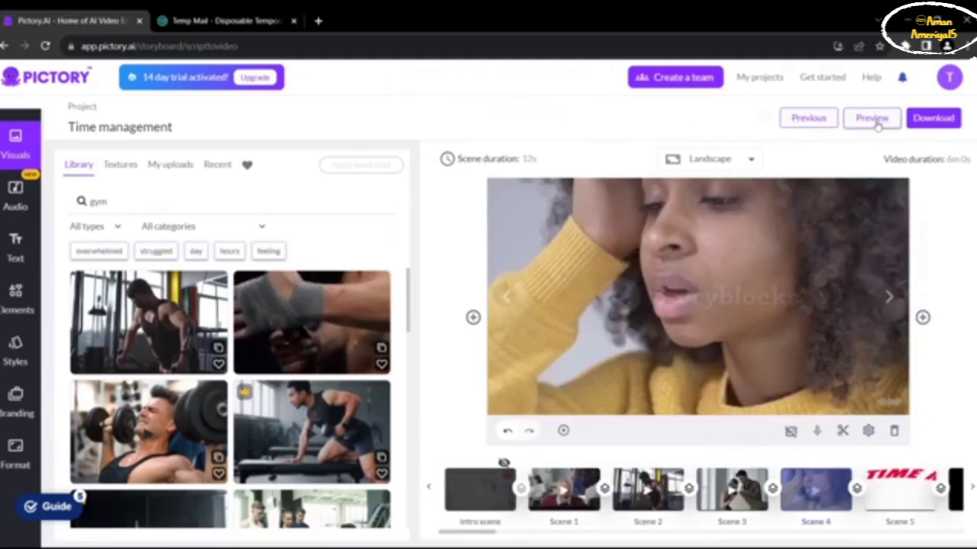
Render the Time management video via Download > Video.
left_click(934, 119)
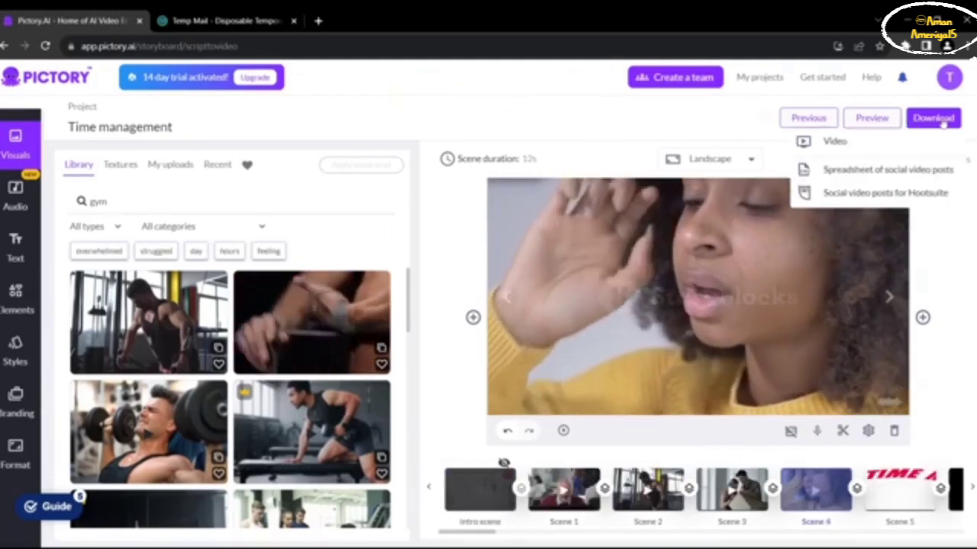
left_click(834, 141)
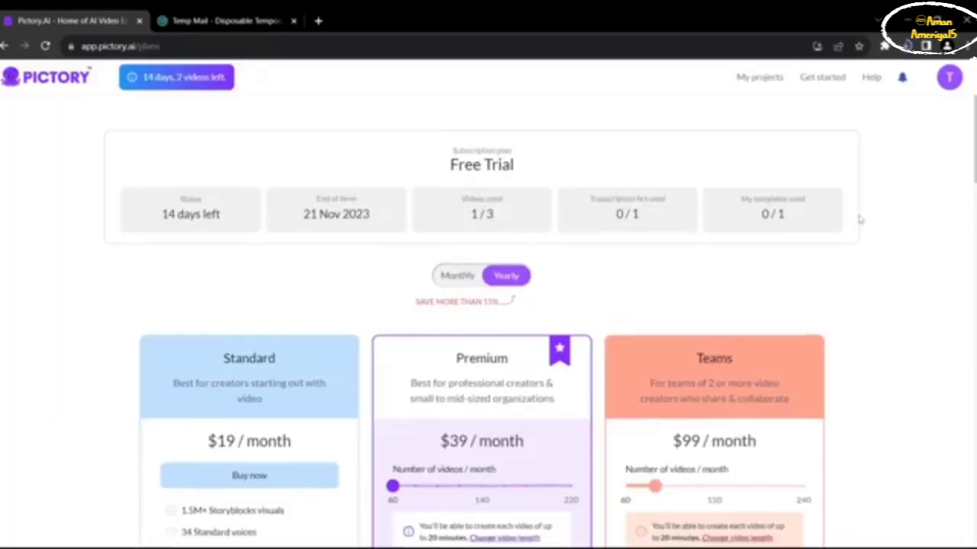
scroll(856, 207, "down", 3)
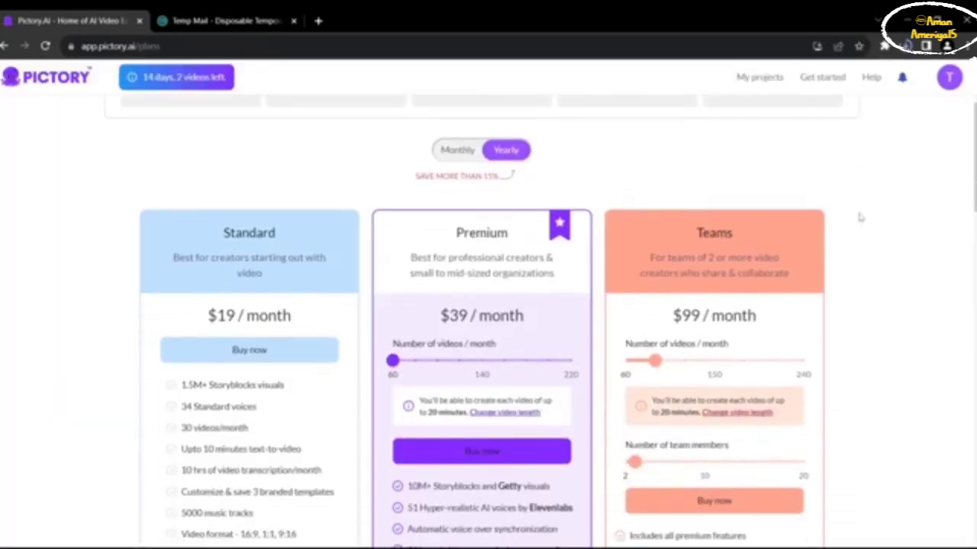
Scroll through Pictory's Standard, Premium and Teams subscription plans.
scroll(859, 217, "down", 2)
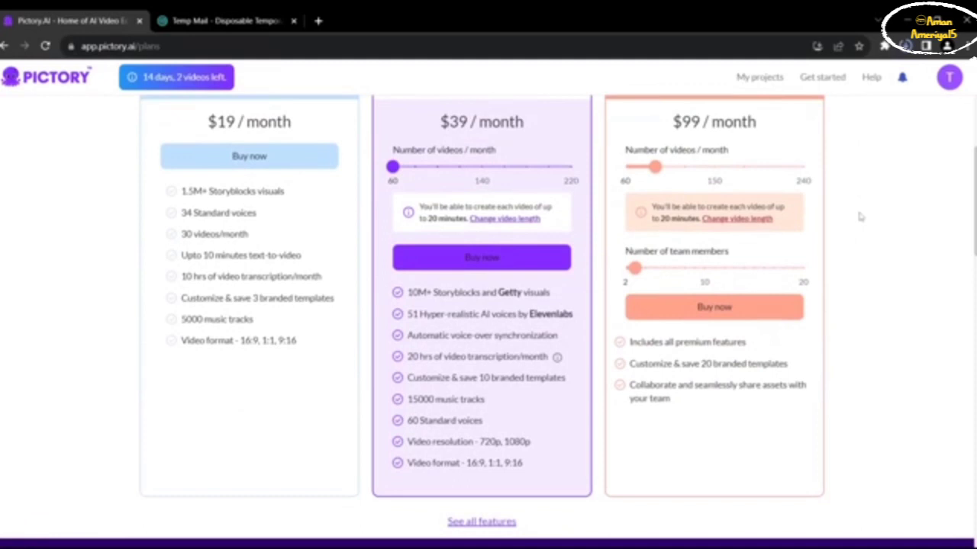
scroll(859, 217, "up", 1)
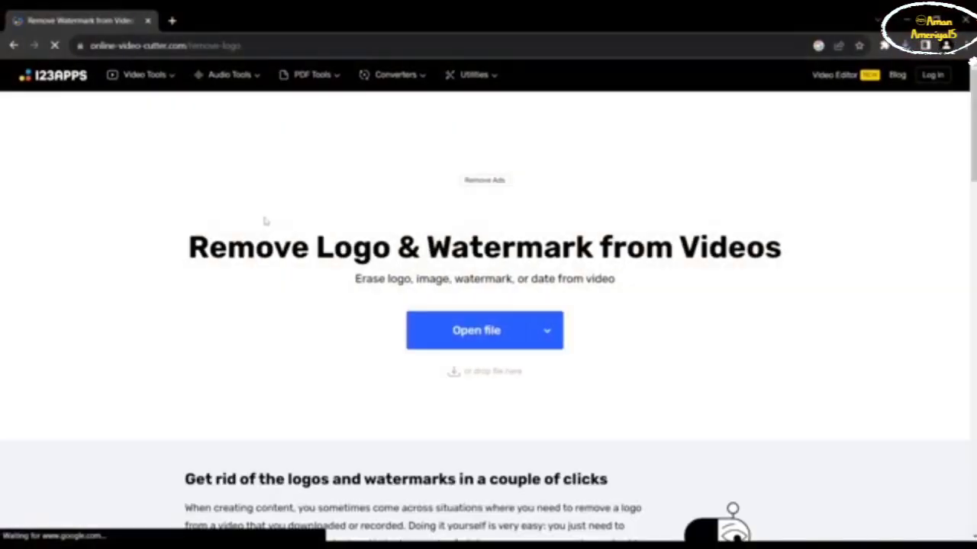
Load Timemanagement.mp4 into the 123APPS logo and watermark remover.
left_click(470, 336)
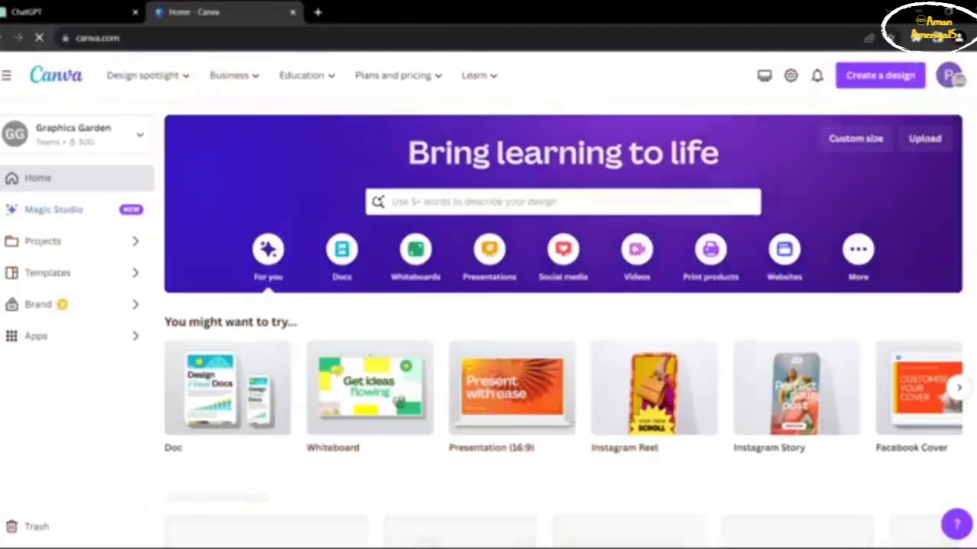
Create a new 16:9 presentation and color its header bar bright green #00FF10.
left_click(882, 76)
left_click(747, 216)
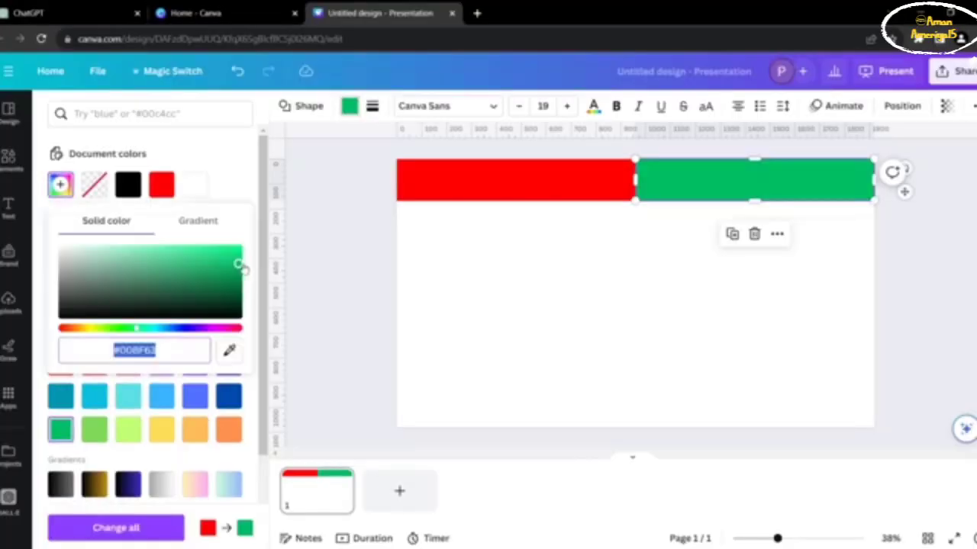
type("#00FF10")
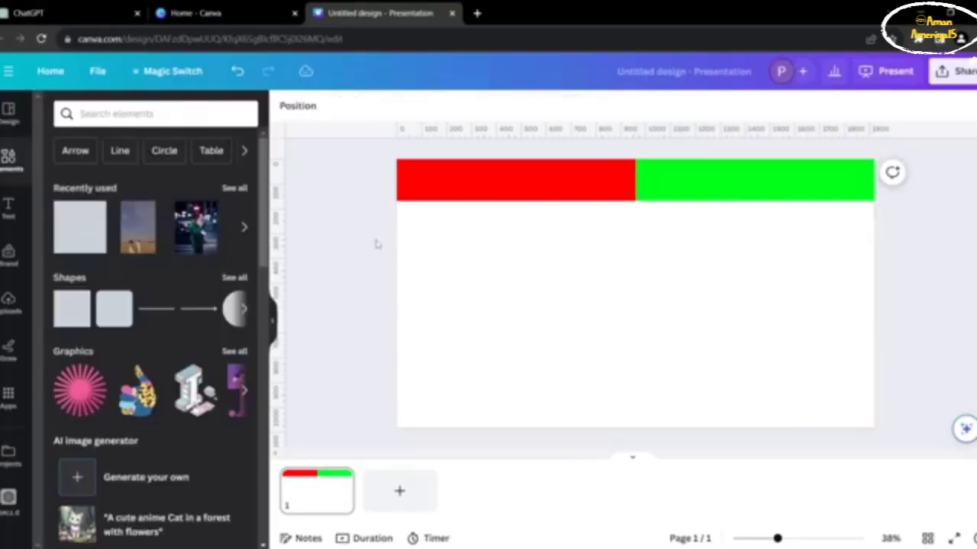
left_click(157, 308)
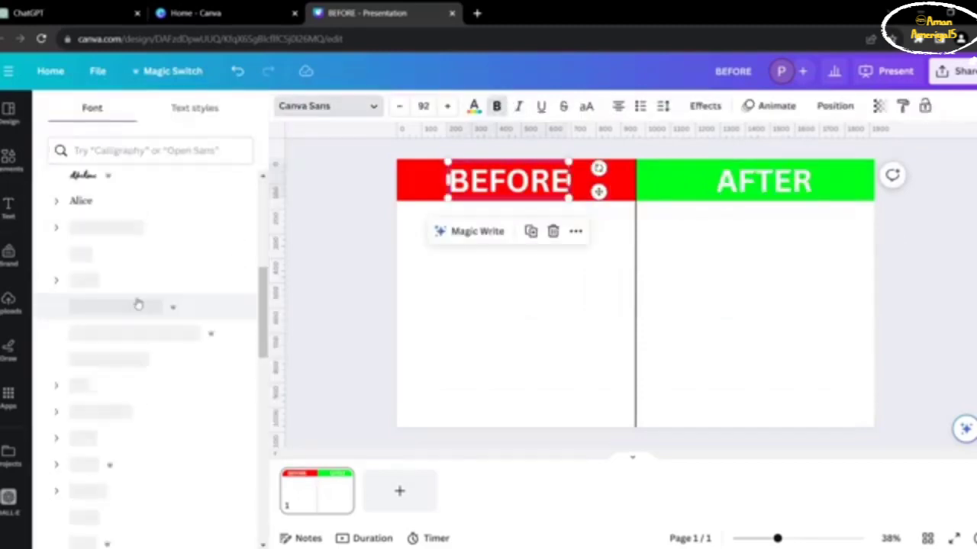
Search photos for 'stressed time running out', trying and removing a blue clock photo.
scroll(141, 283, "down", 3)
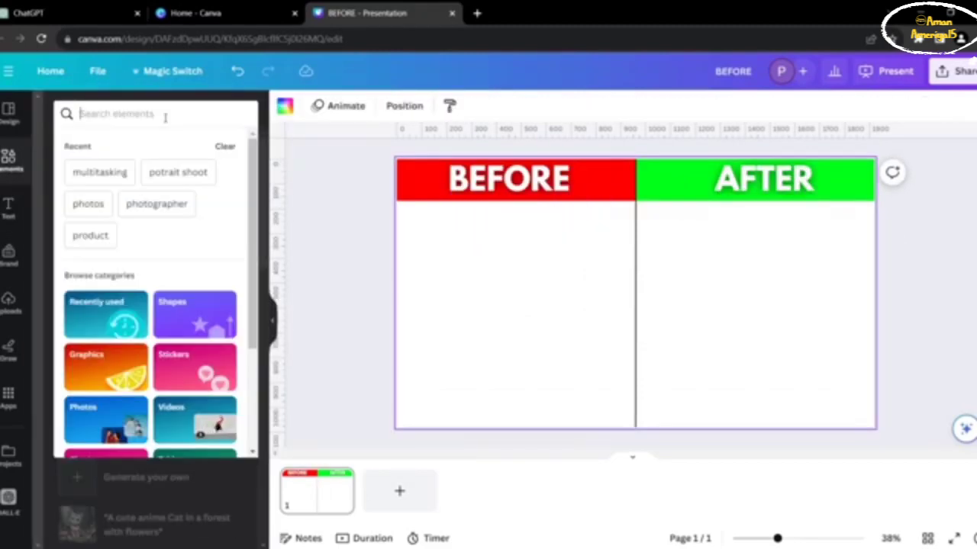
type("stres")
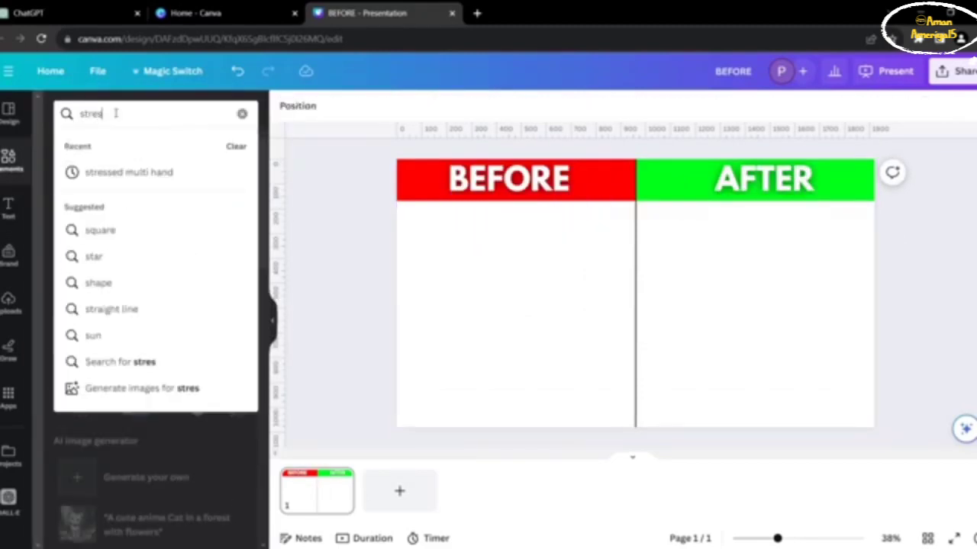
type("sed time run")
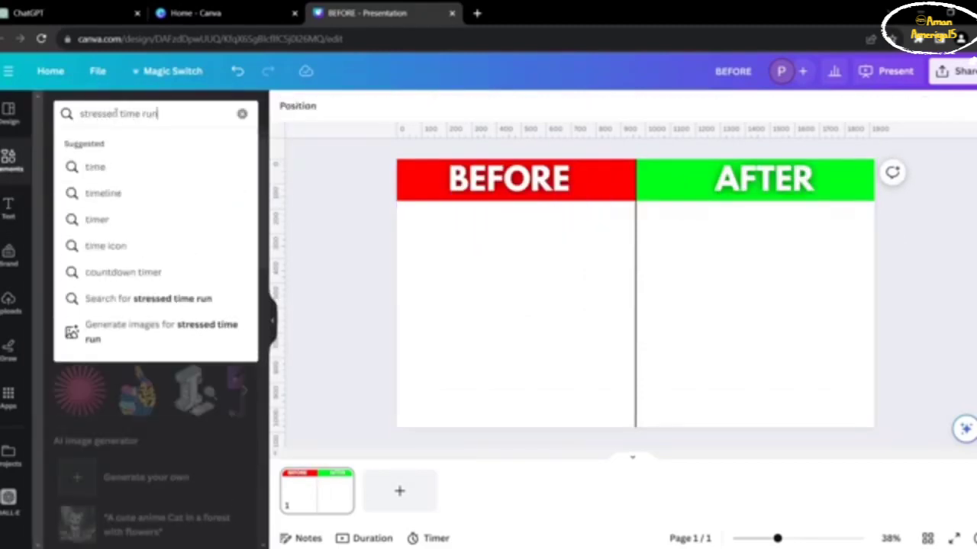
type("ning out")
key("Return")
scroll(158, 349, "down", 1)
scroll(158, 349, "down", 6)
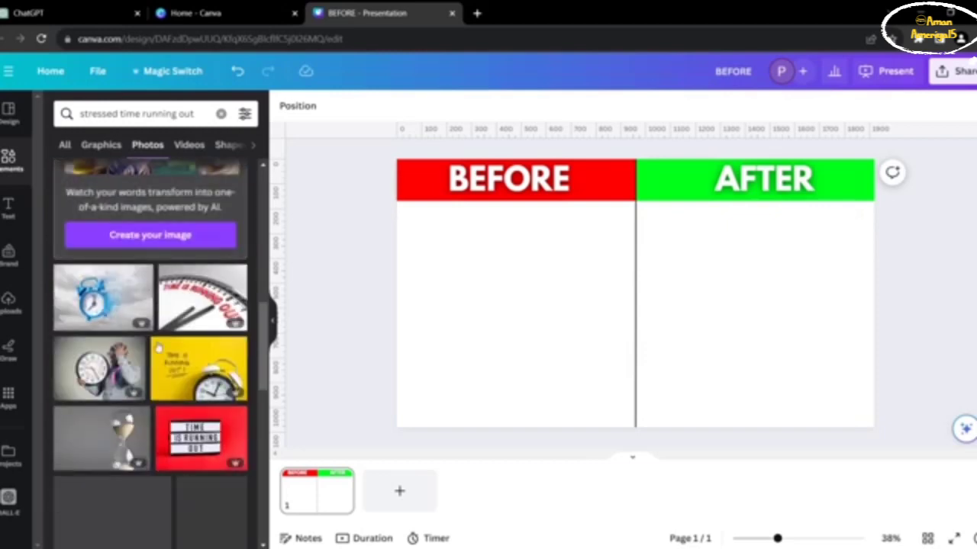
left_click(100, 309)
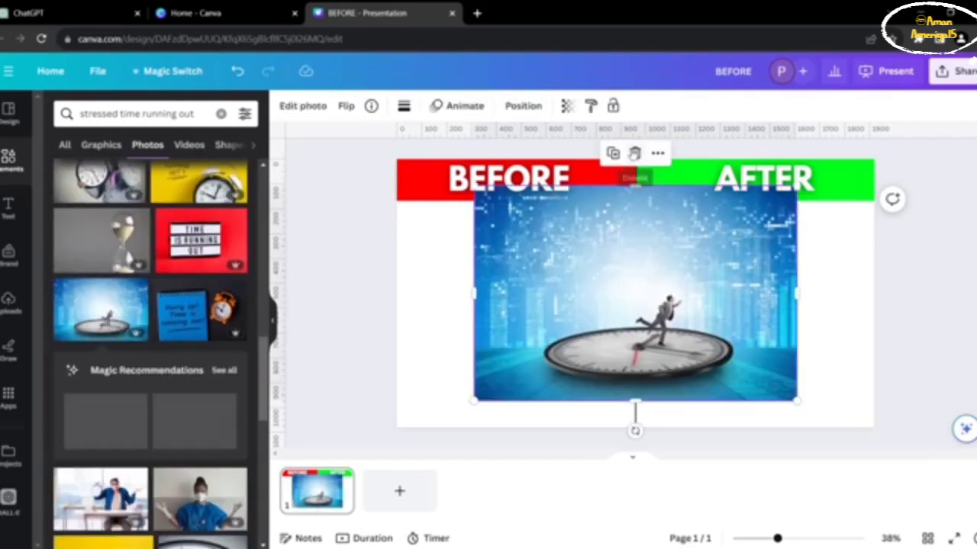
key("Delete")
Place a stressed man photo under BEFORE and a smiling laptop photo under AFTER.
scroll(197, 333, "down", 3)
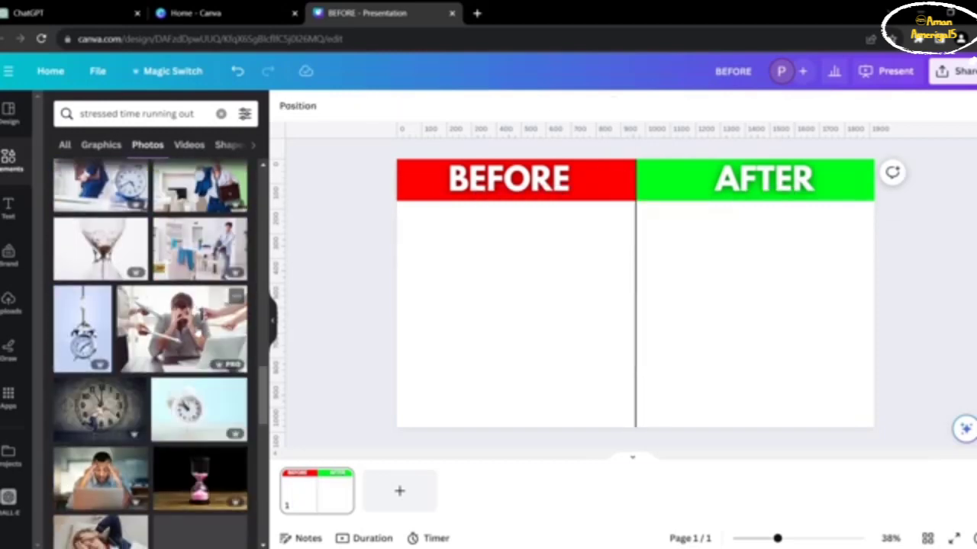
left_click(181, 328)
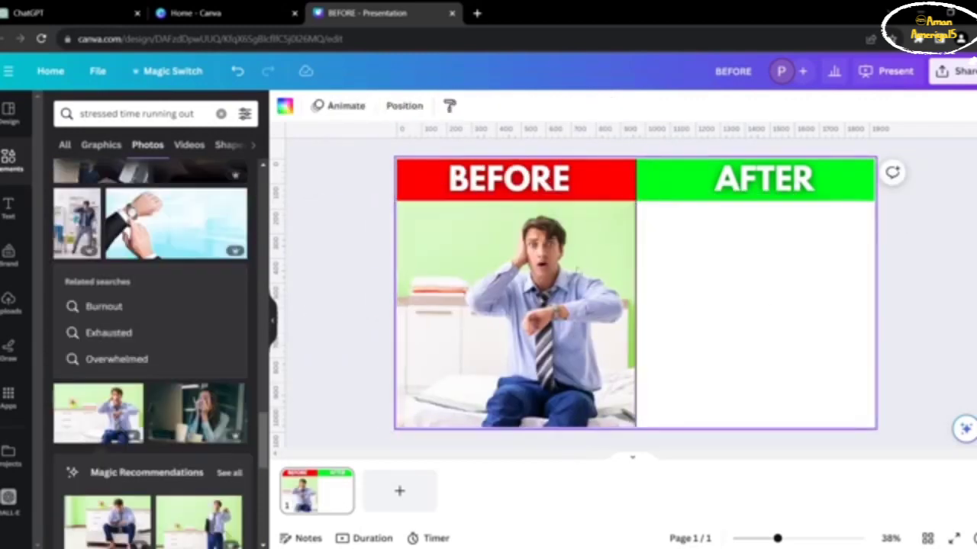
scroll(153, 343, "down", 3)
left_click(227, 340)
Adjust the dividing line's thickness and download the thumbnail as a JPG.
left_click_drag(214, 263, 755, 305)
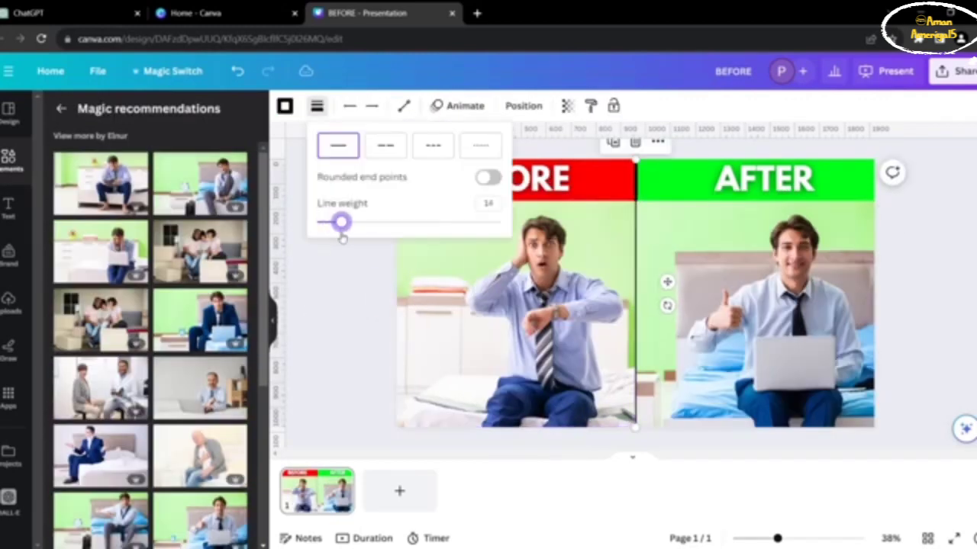
left_click(630, 240)
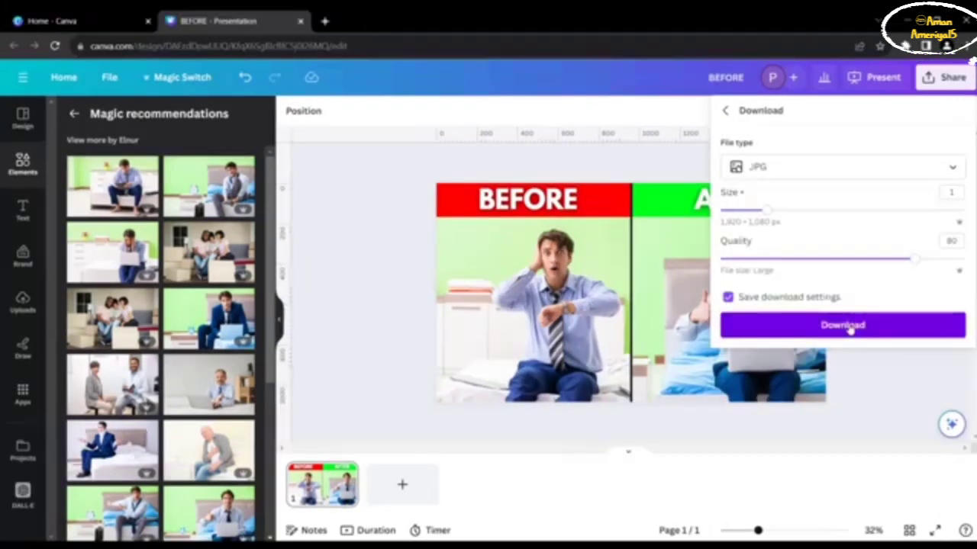
left_click(852, 326)
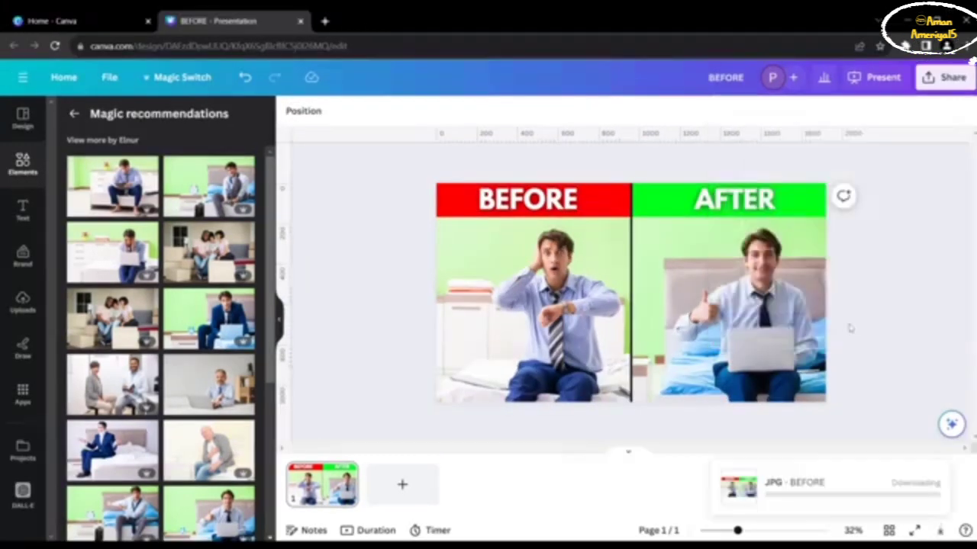